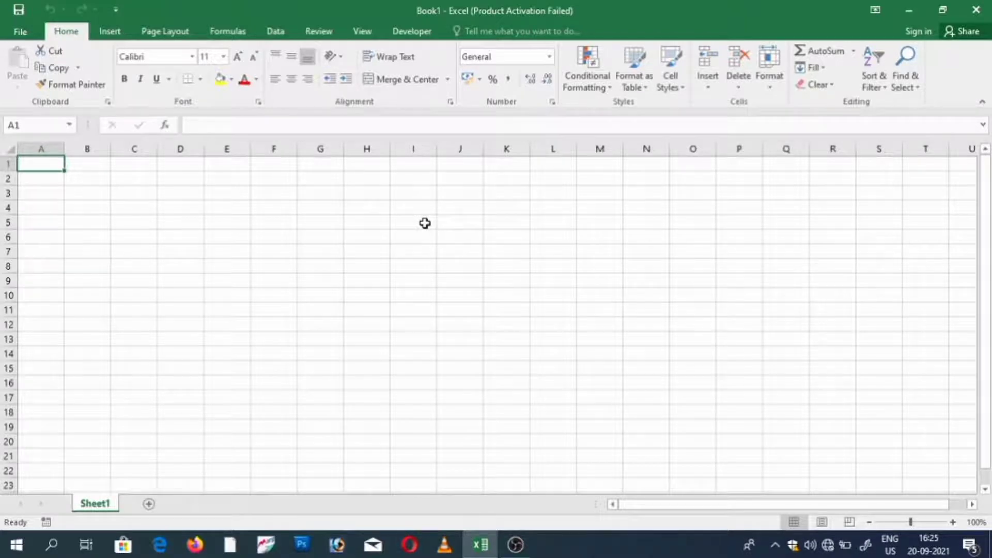
- Undo an accidental row 2 height change, then drag column C's border wider
left_click(425, 223)
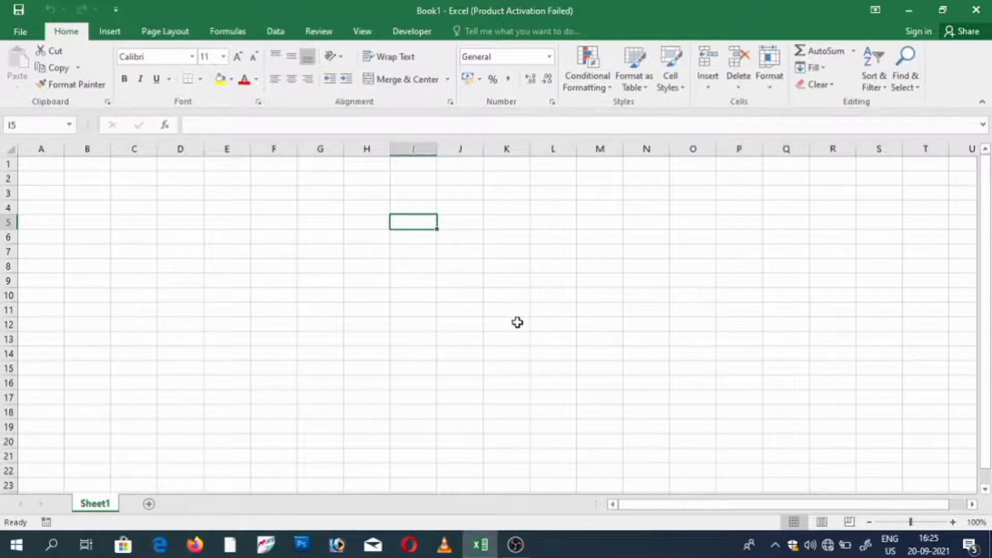
left_click(310, 263)
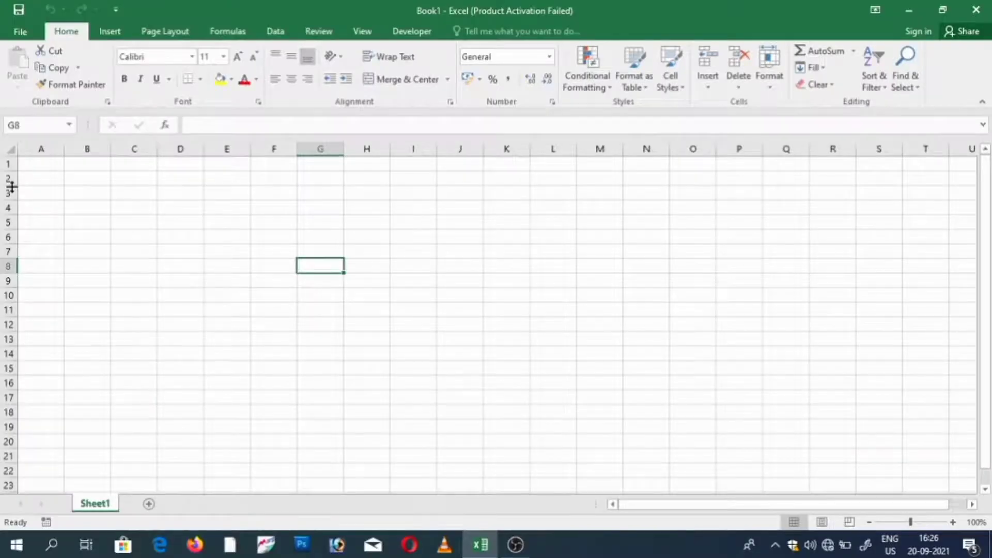
mouse_move(10, 186)
left_mouse_down()
mouse_move(18, 246)
mouse_move(9, 186)
left_mouse_up()
key("ctrl+z")
left_click(111, 190)
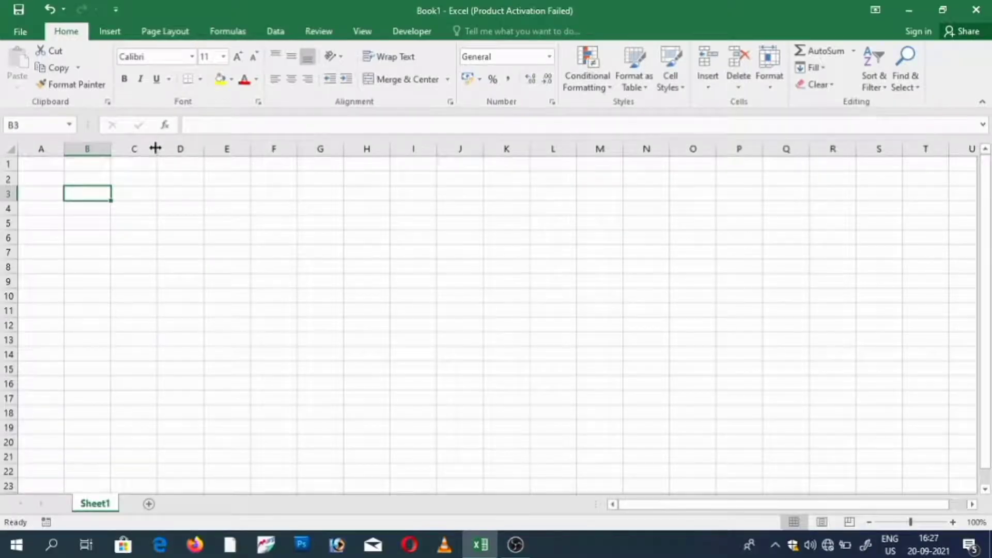
mouse_move(155, 149)
left_mouse_down()
mouse_move(228, 149)
mouse_move(167, 160)
left_mouse_up()
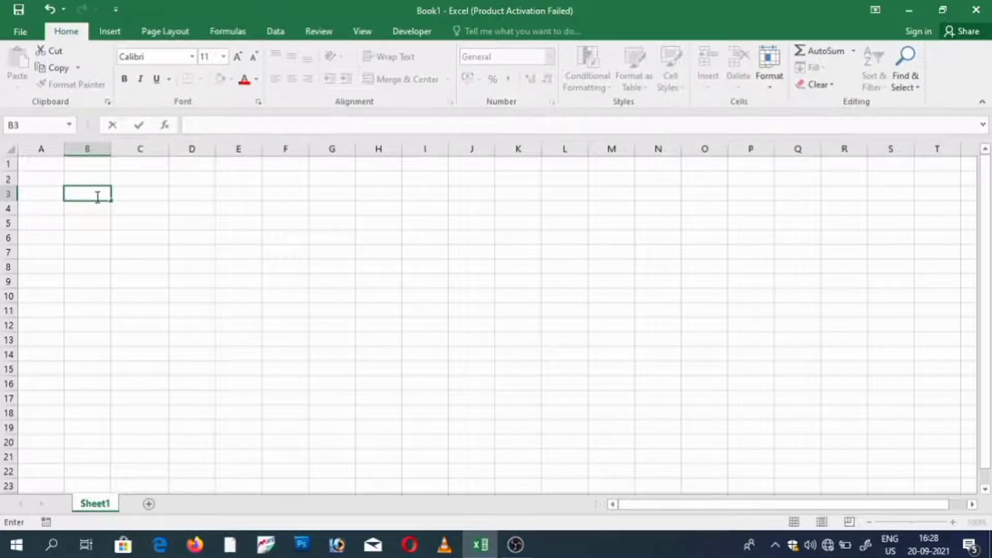
- Enter 12 in B3, then drag that cell to E13
type("12")
left_click(113, 207)
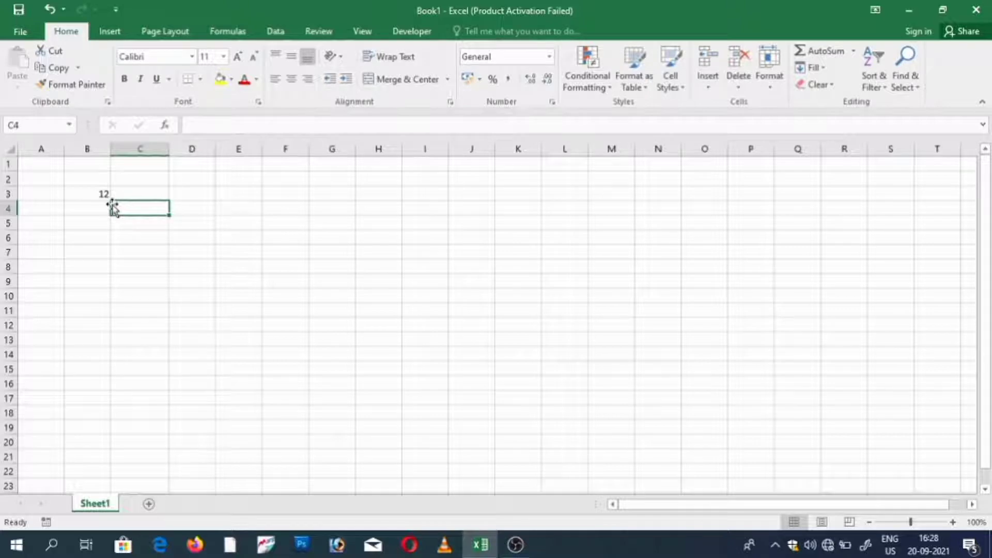
left_click(90, 189)
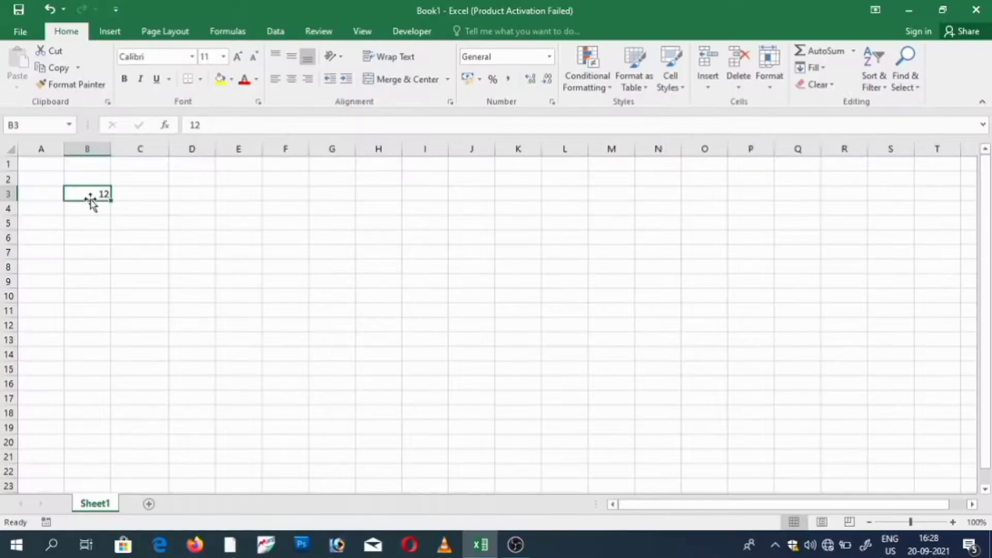
mouse_move(91, 203)
left_mouse_down()
mouse_move(317, 346)
mouse_move(428, 292)
mouse_move(236, 336)
left_mouse_up()
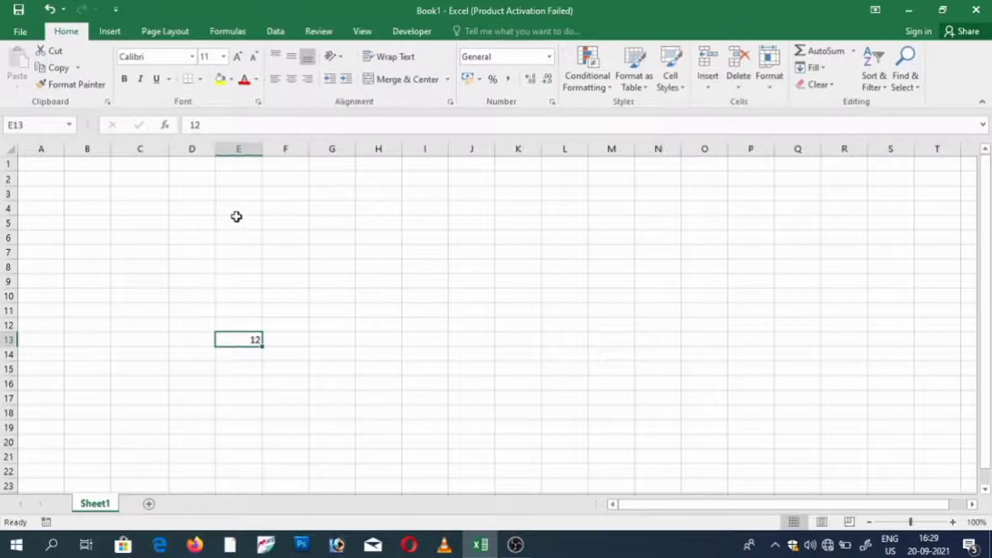
left_click(340, 191)
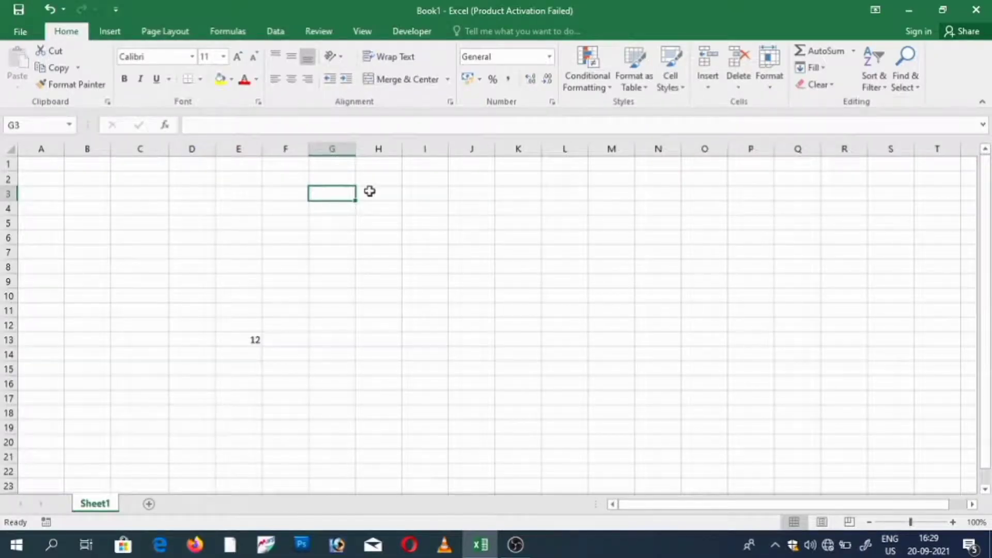
- Enter 1 in G3 and 2 in G4 to seed a number series
left_click(370, 191)
left_click(328, 194)
type("1")
key("Return")
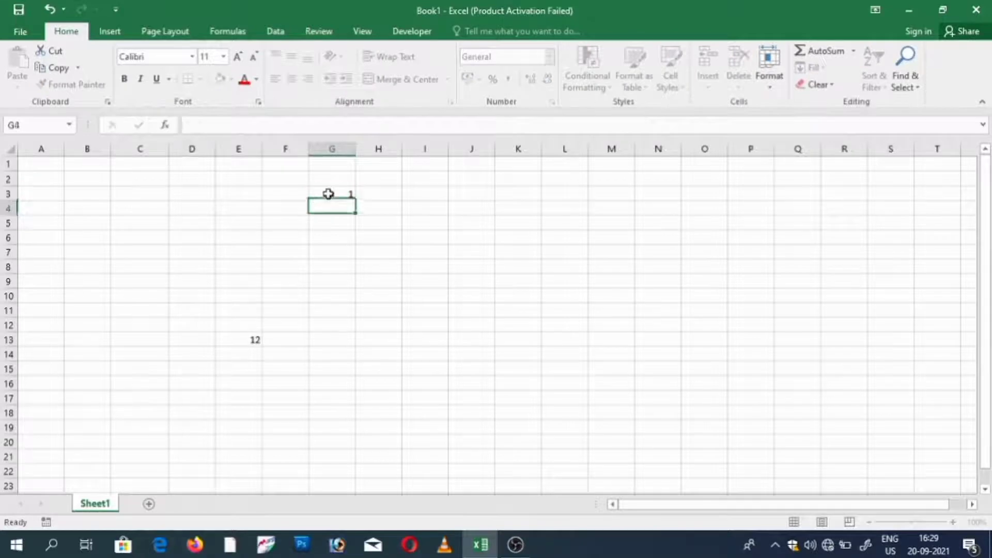
type("2")
key("Return")
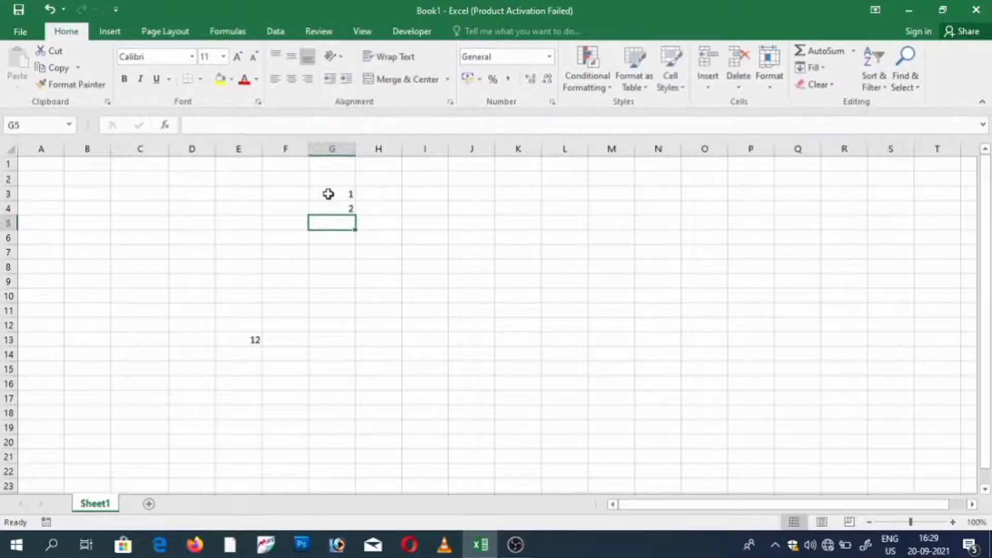
- Extend the 1, 2 series down column G to 144 in G146
left_click(328, 194)
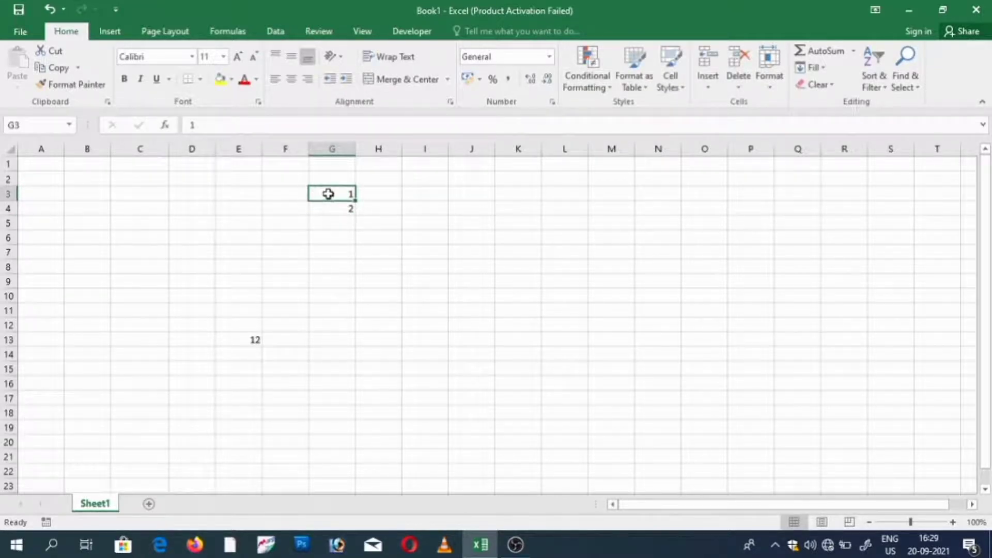
left_click_drag(328, 193, 324, 208)
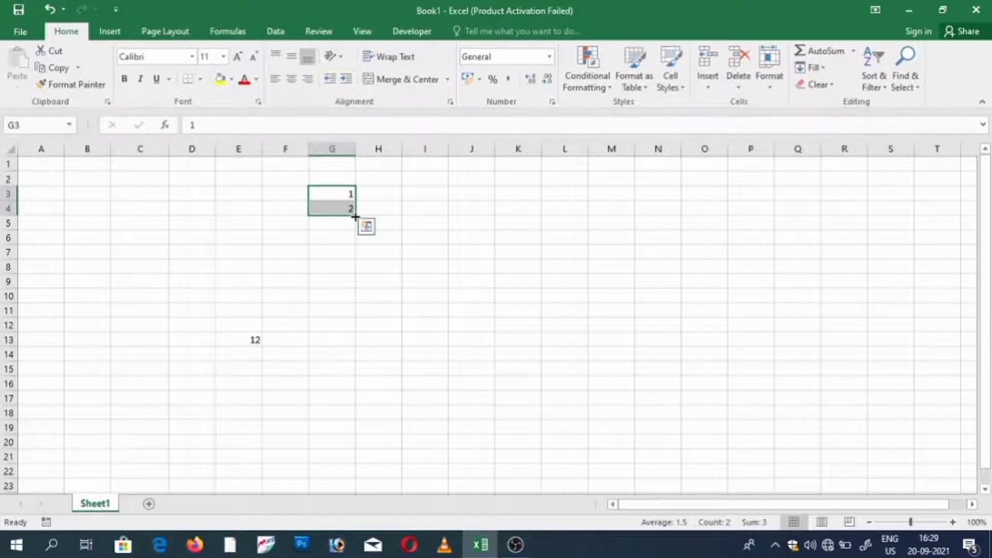
left_click_drag(356, 217, 364, 342)
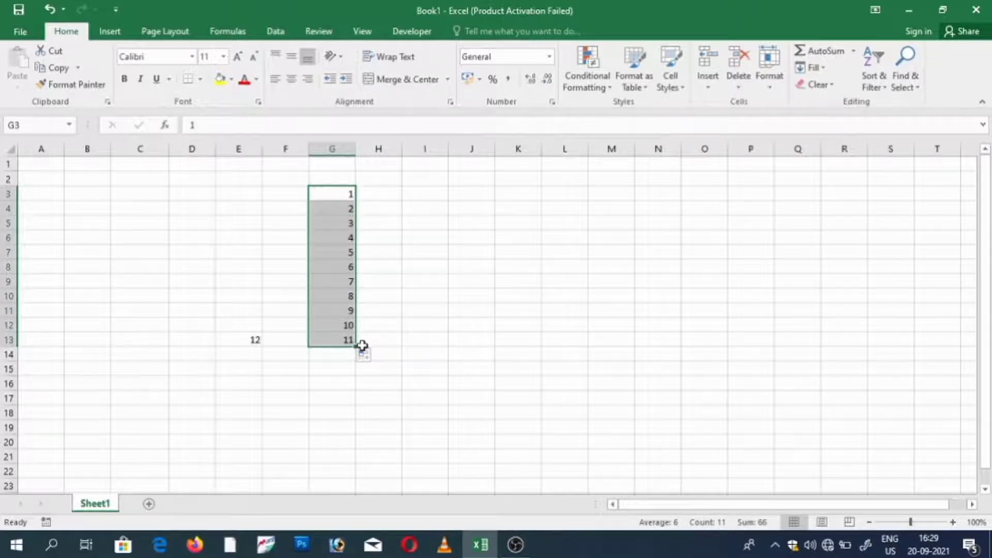
left_click_drag(355, 347, 366, 525)
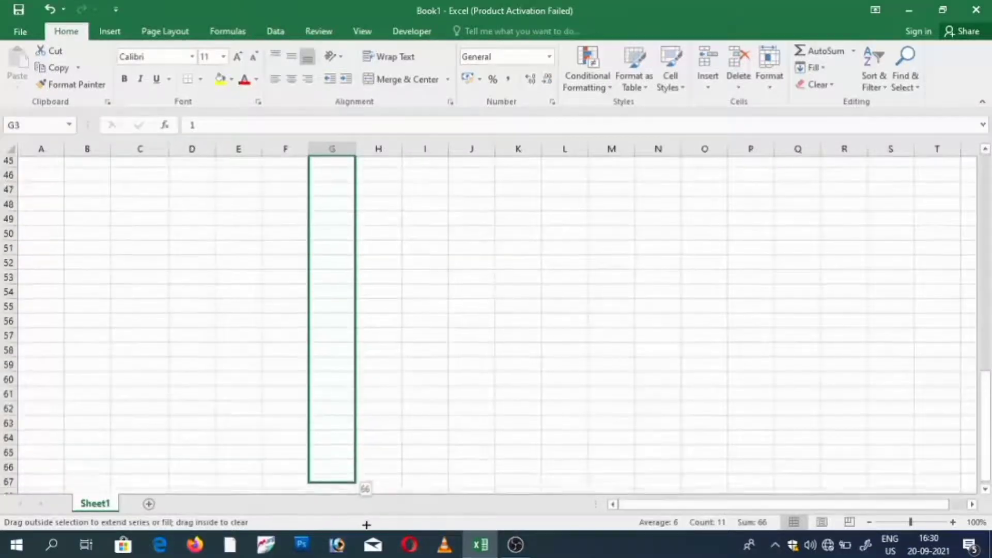
left_click_drag(366, 525, 367, 527)
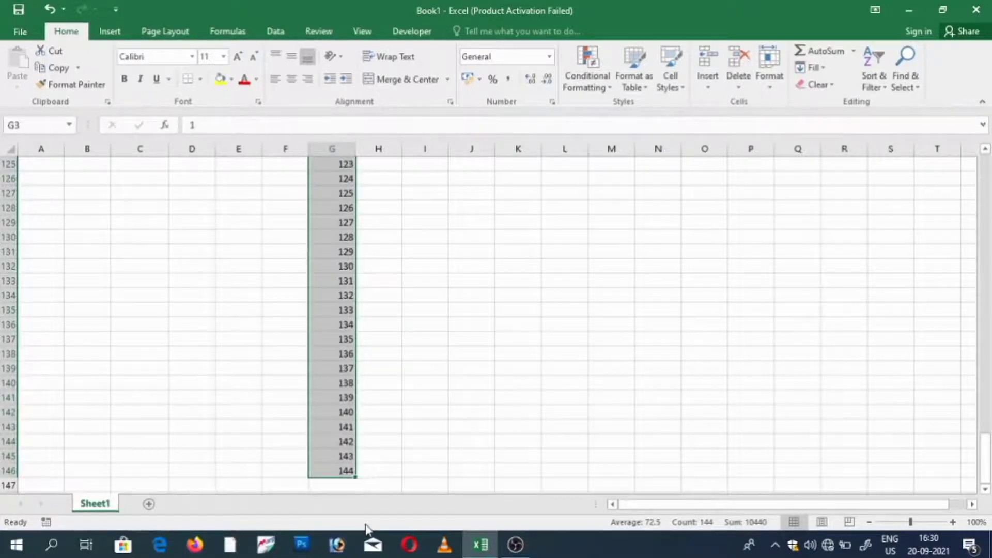
key("ctrl+Up")
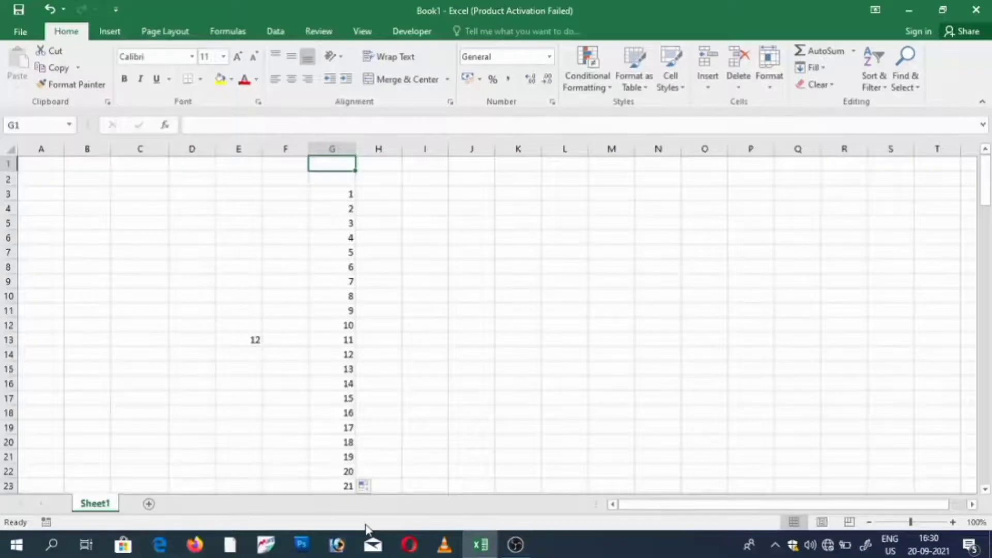
key("Down")
key("Down")
key("Right")
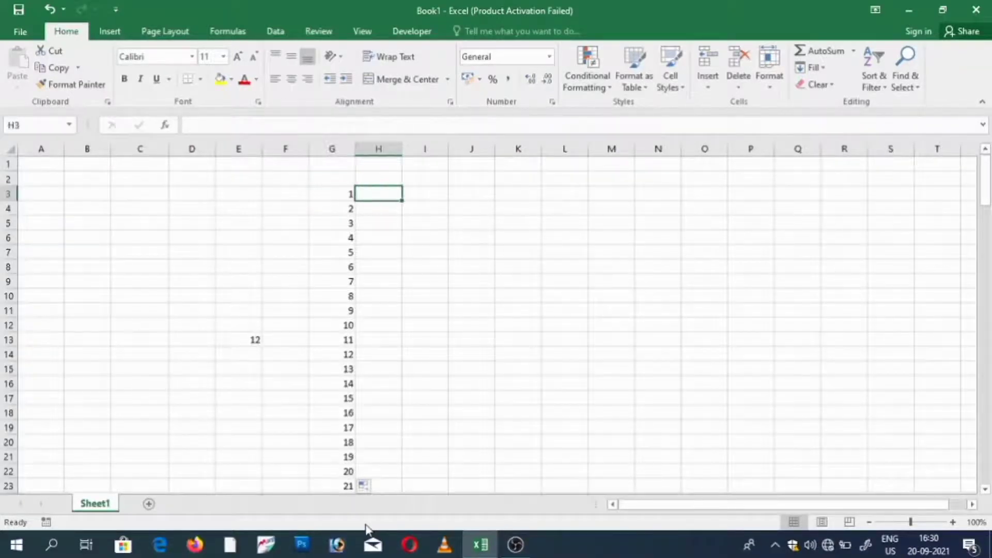
- Enter 2 and 4 in H3:H4 and fill the even numbers down to 20 in H12
type("2")
key("Return")
type("4")
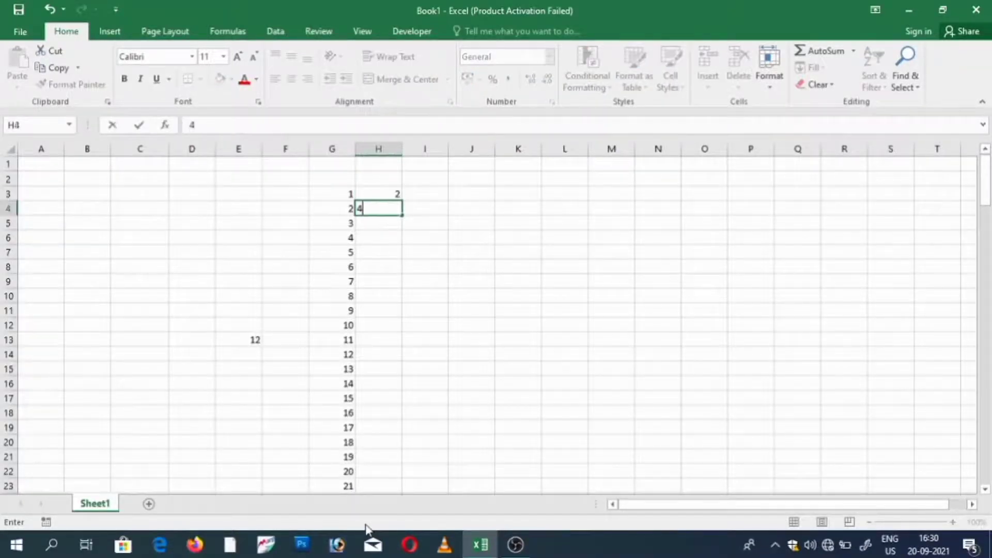
key("Tab")
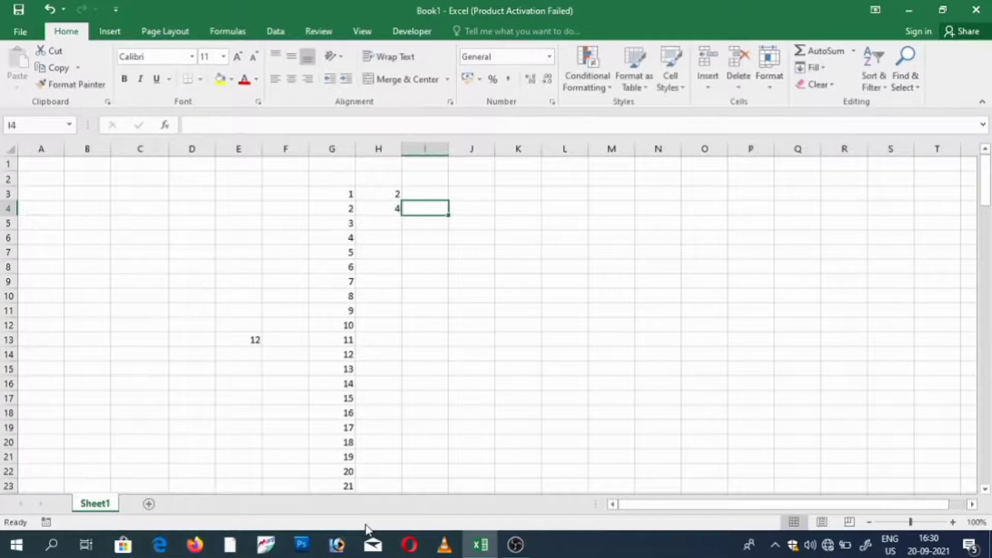
left_click(387, 194)
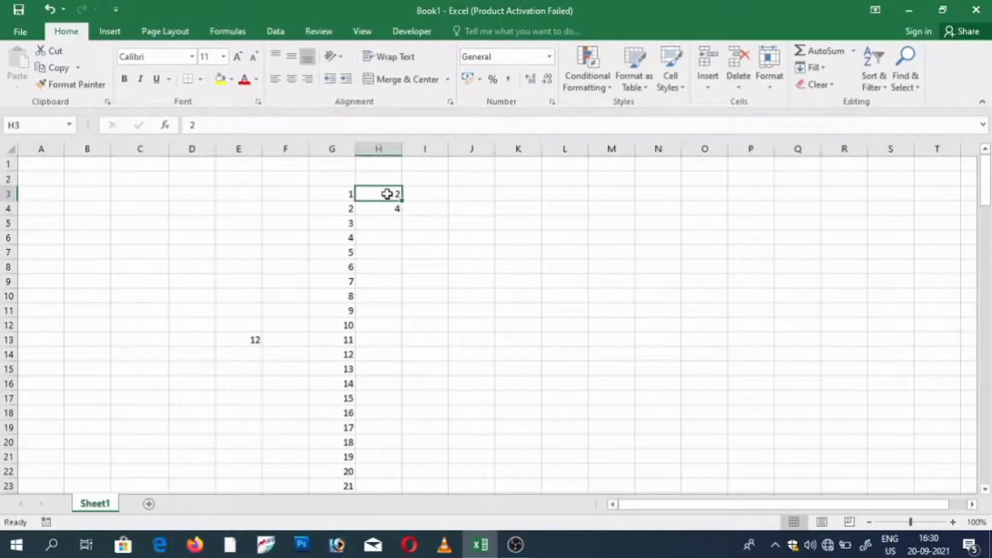
left_click_drag(387, 193, 387, 208)
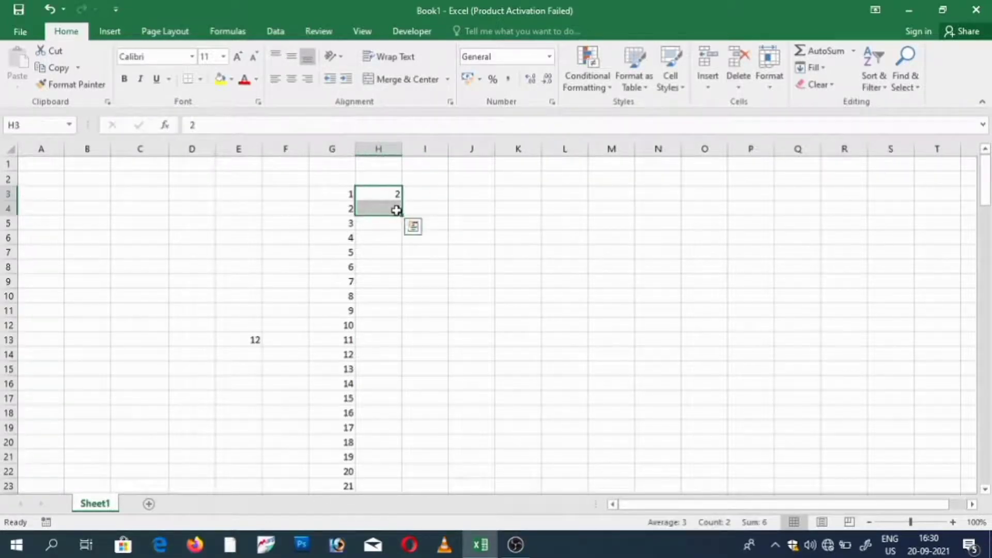
mouse_move(403, 215)
left_mouse_down()
mouse_move(400, 339)
mouse_move(378, 331)
left_mouse_up()
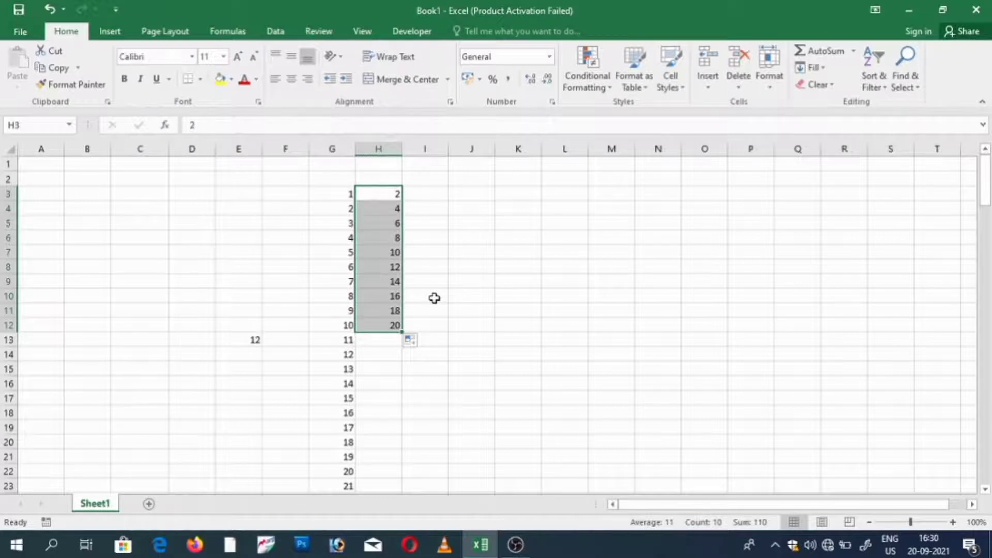
left_click(425, 198)
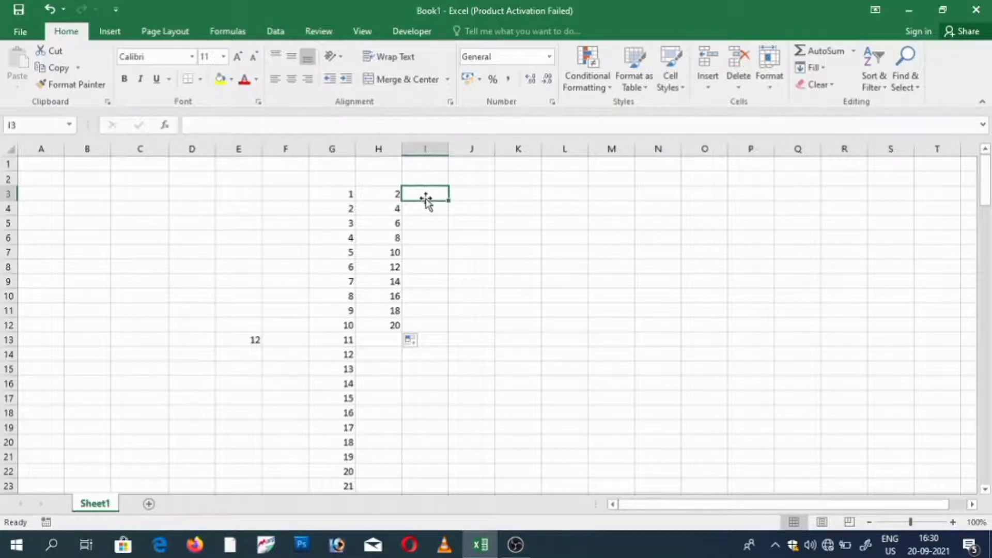
- Auto-fill months jan–dec in I3:I14 and weekdays sun–sat in J3:J9
type("ja")
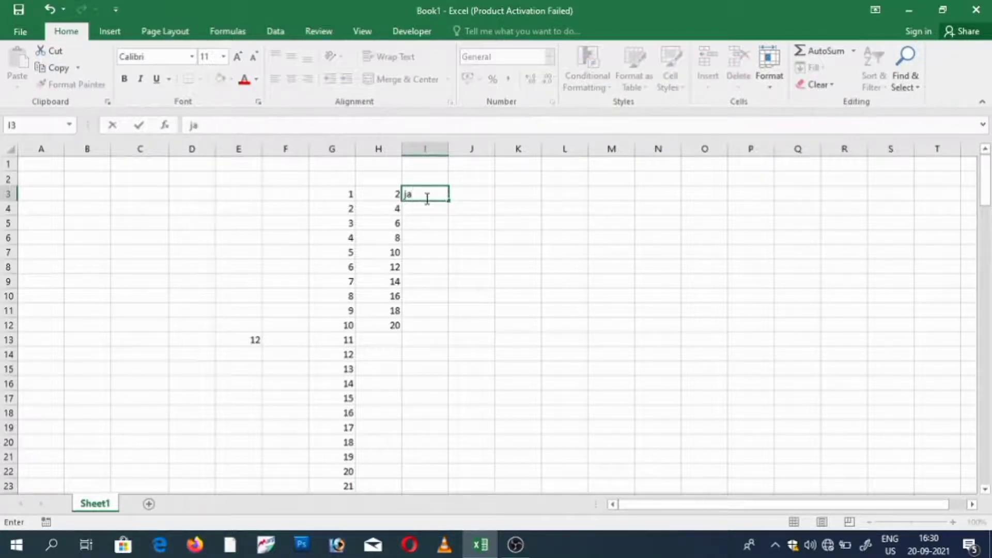
type("n")
left_click_drag(447, 204, 424, 357)
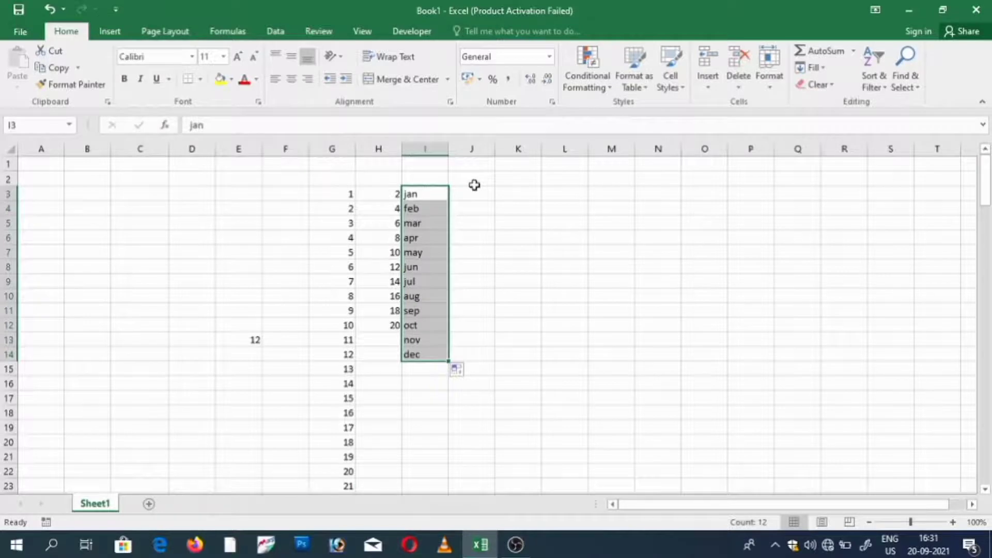
left_click(474, 193)
type("s")
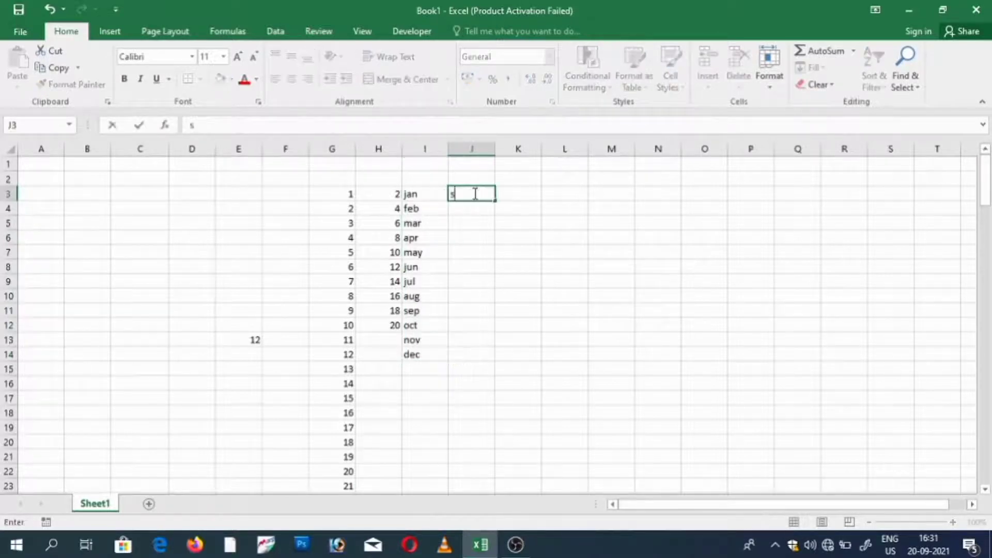
type("un")
left_click_drag(496, 201, 483, 288)
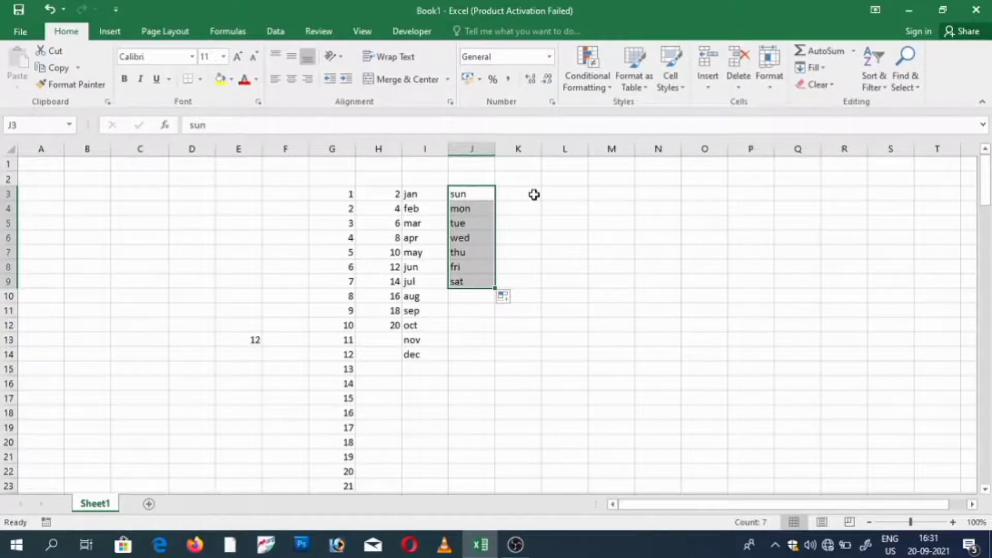
- Type m in K3 and copy it down every cell to K21
left_click(534, 194)
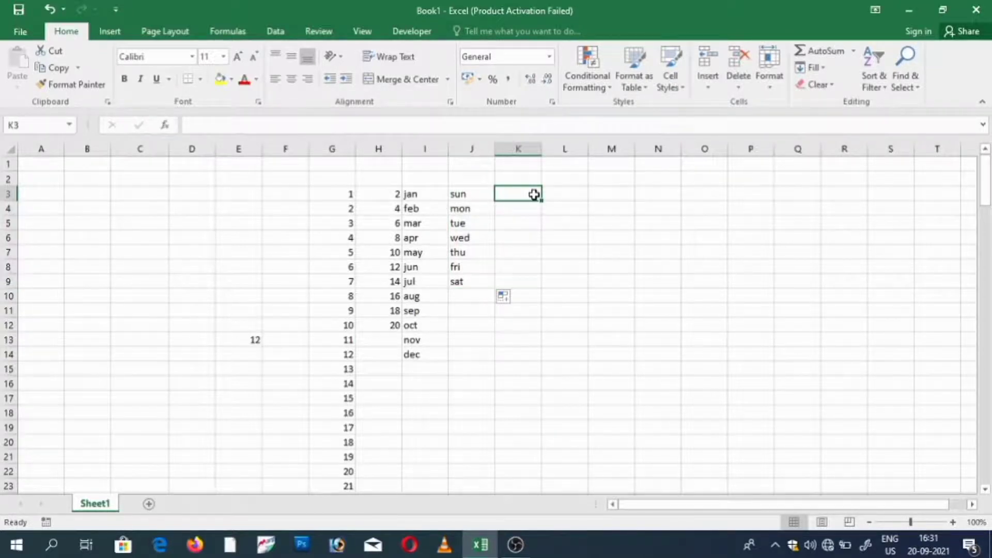
type("m")
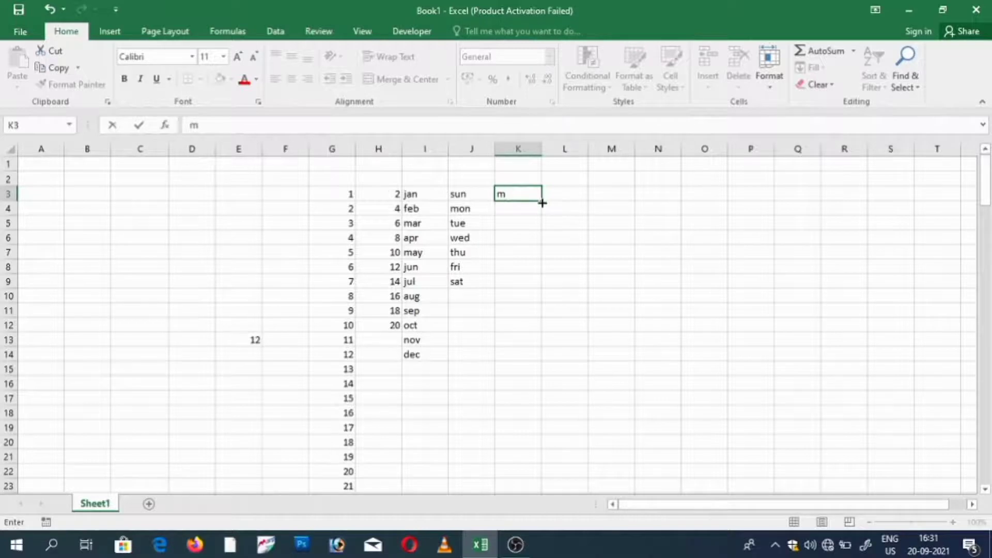
left_click_drag(542, 203, 568, 463)
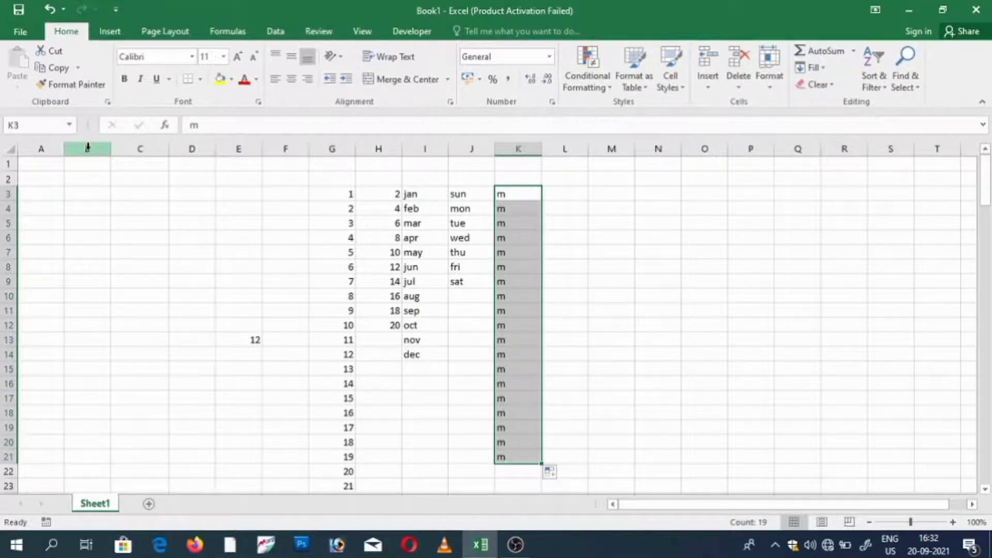
left_click(87, 149)
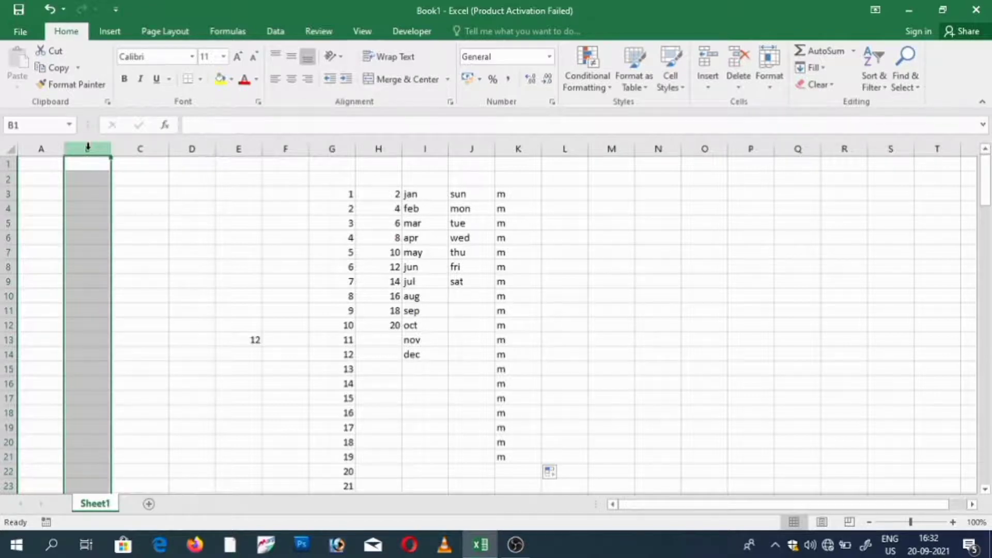
- Delete the sample lists from the sheet and move to cell C3
key("Right")
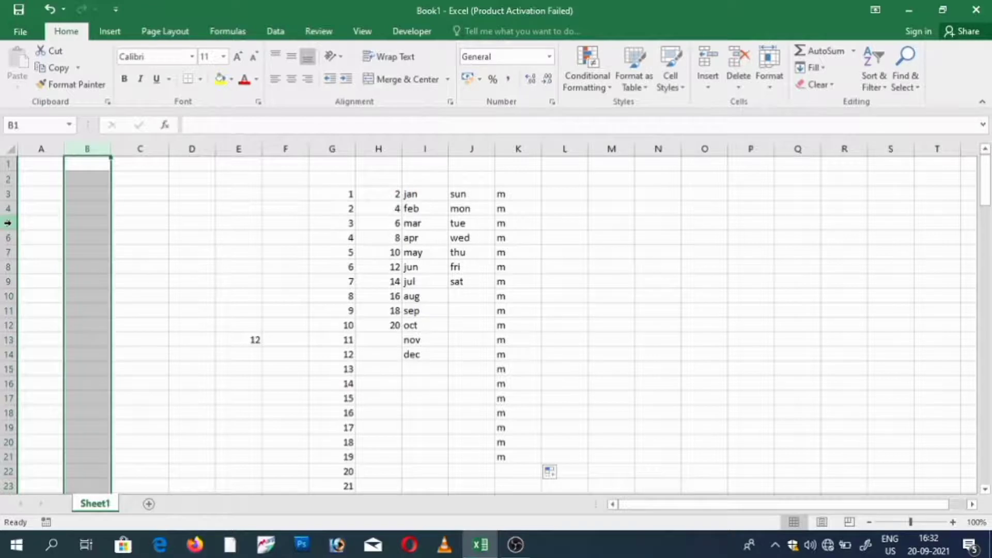
left_click(8, 223)
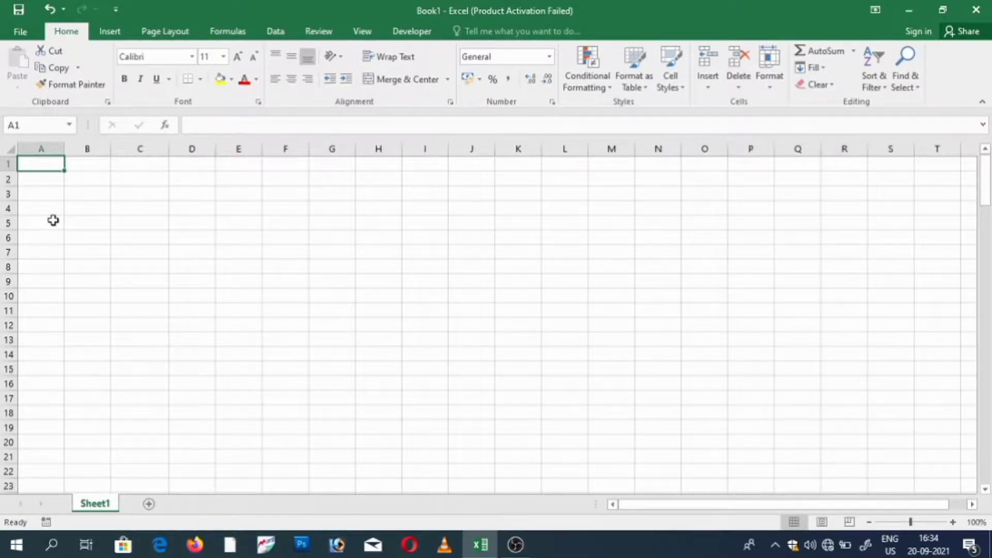
key("Right")
key("Right")
key("Down")
key("Down")
- Type the heading Add in C3, with 10 in C4 and 5 in C5
type("Add")
key("Return")
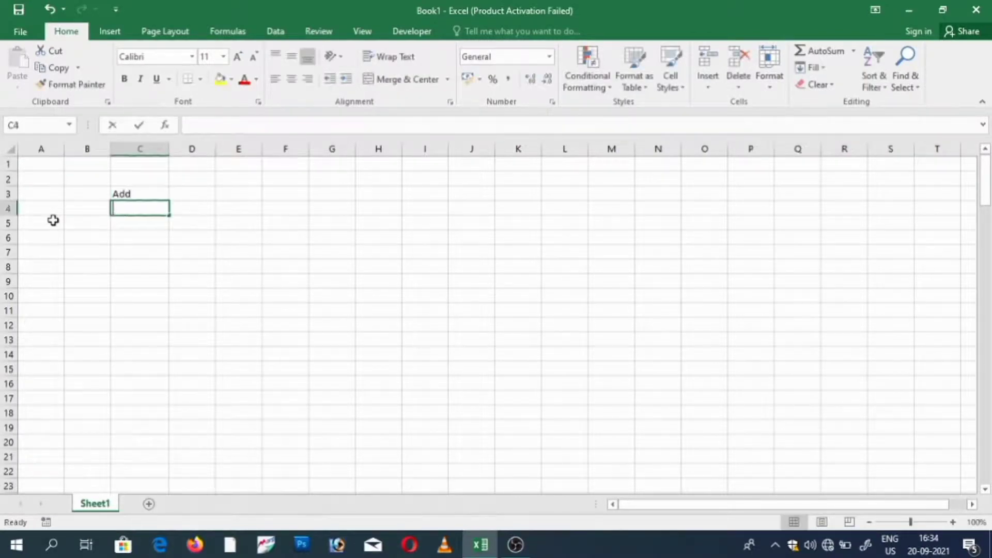
type("10")
key("Return")
type("5")
key("Return")
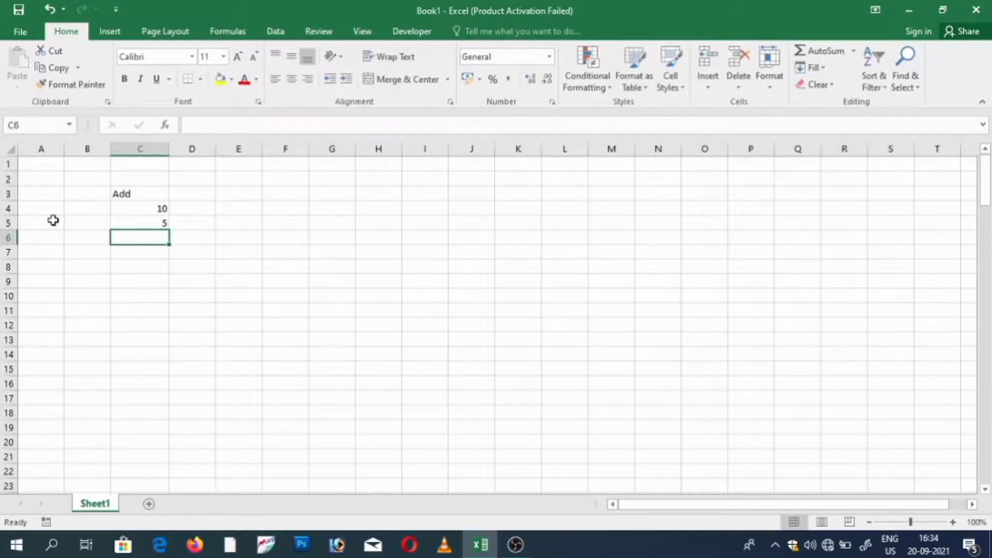
- Enter the formula =c4+c5 in C6 so it shows 15
type("=")
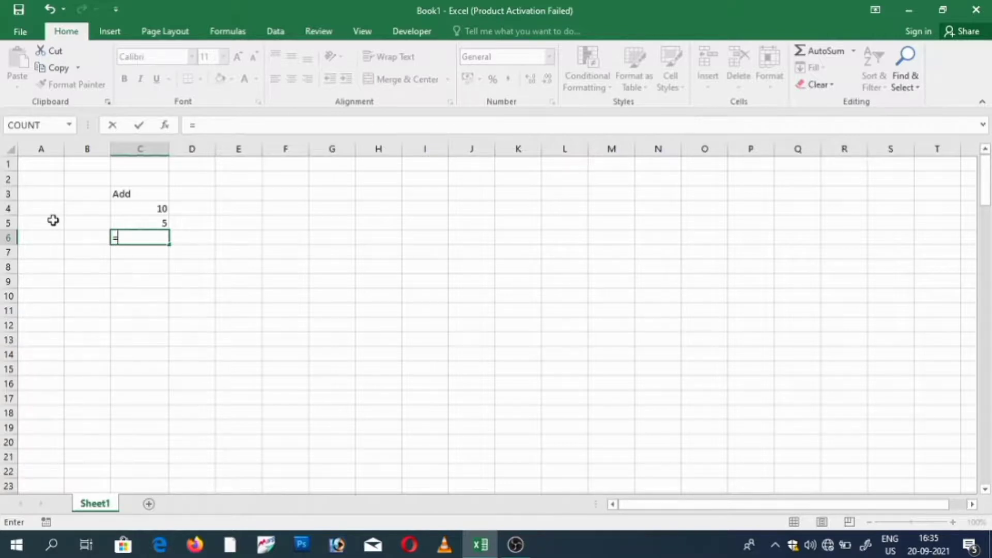
type("c")
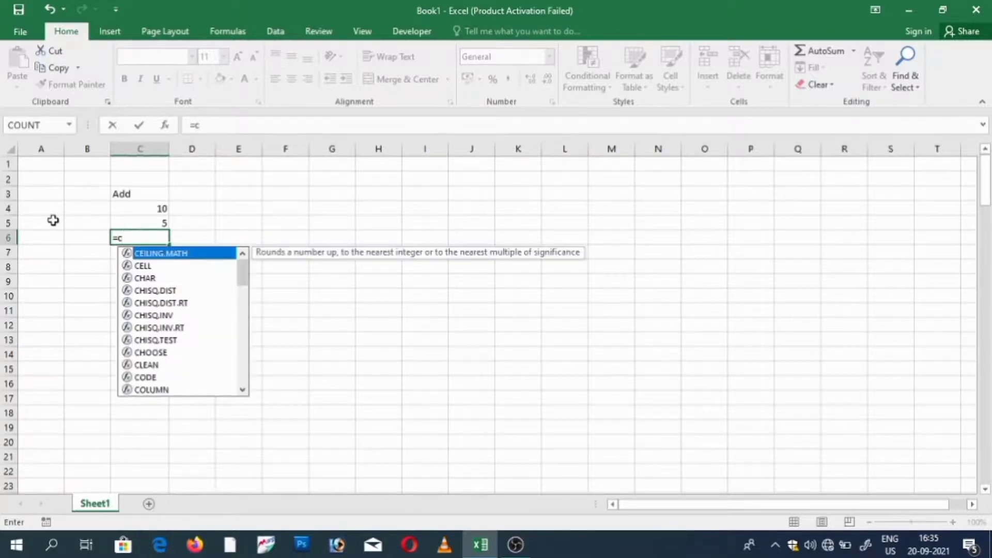
type("4")
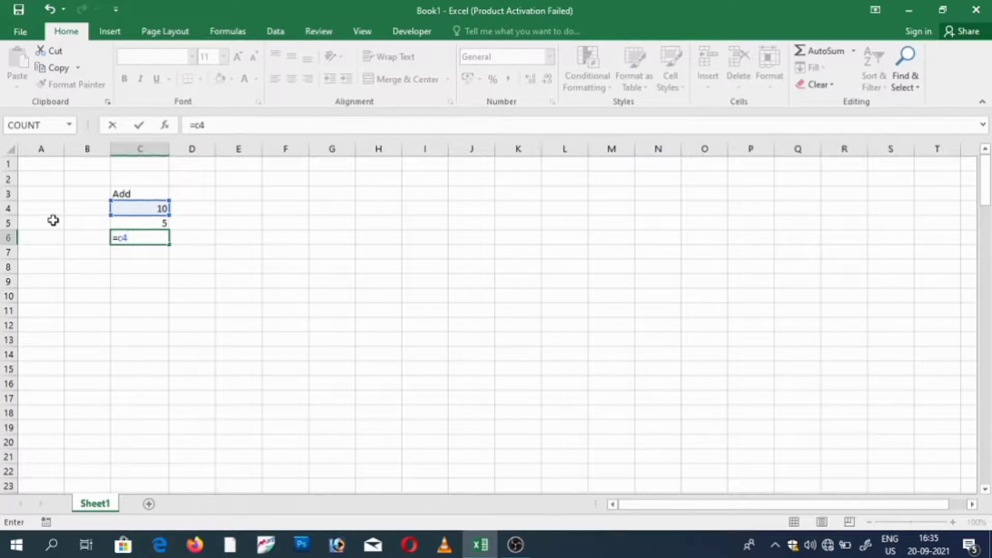
type("+c5")
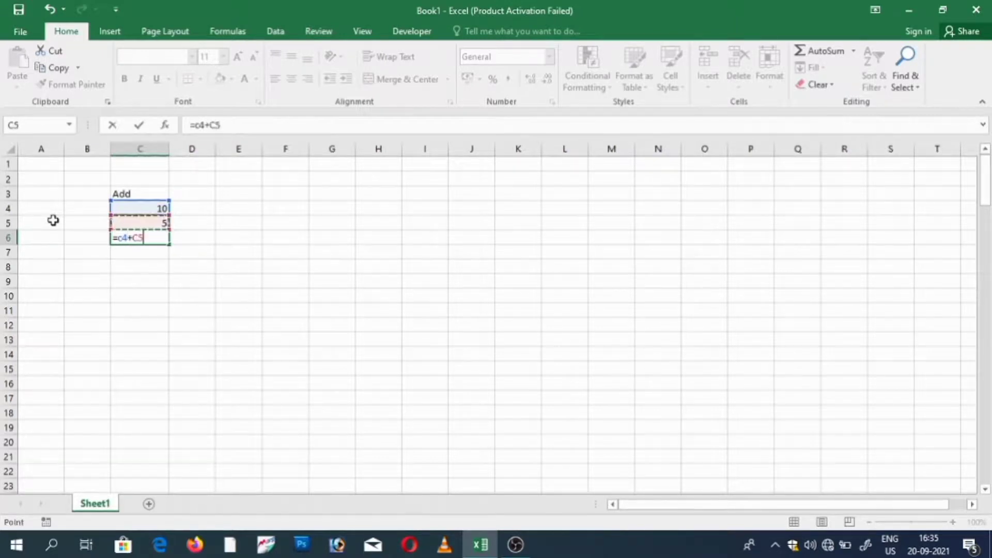
key("Return")
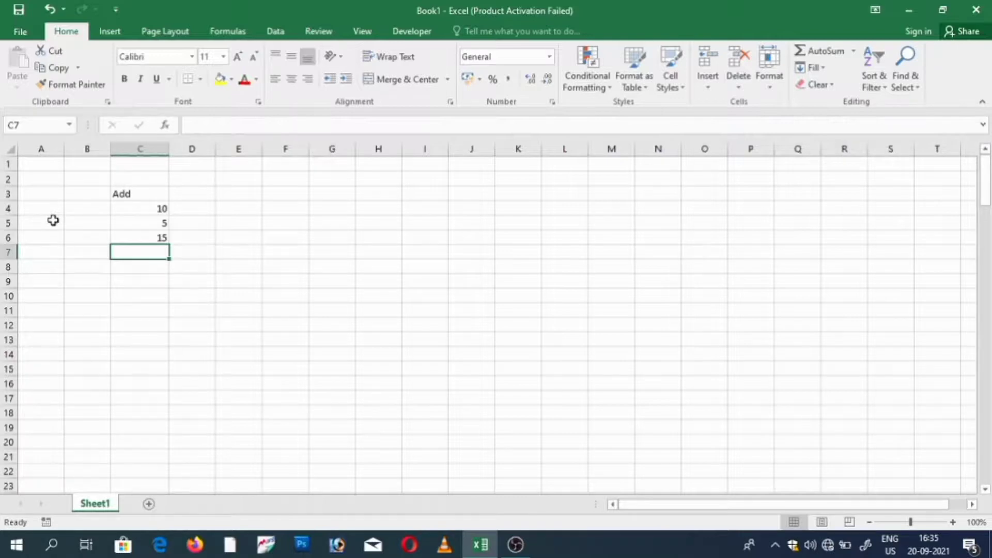
- Enter 25, 32 and 10 in D4:D6, correcting a mistyped 1 in D6
key("Right")
key("Up")
key("Up")
key("Up")
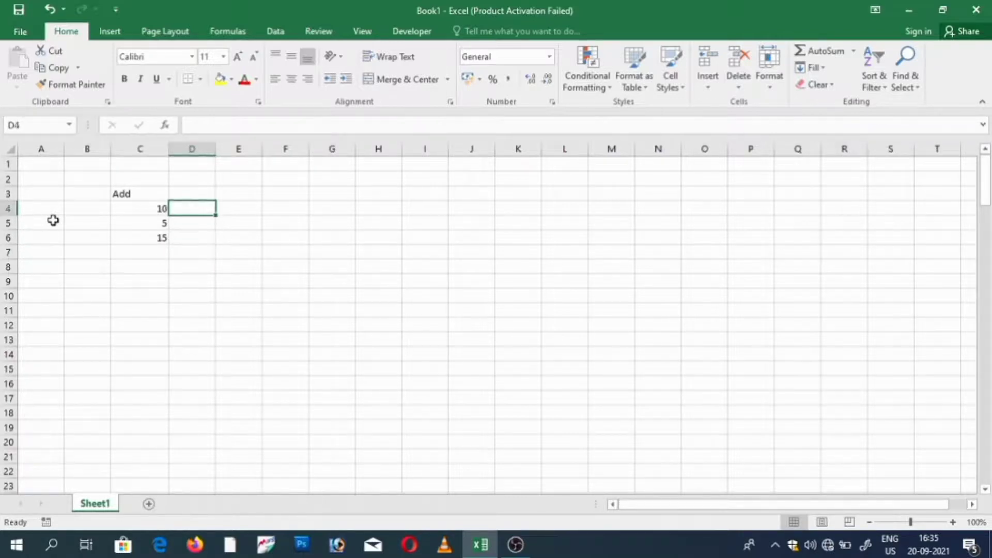
key("Up")
key("Down")
type("25")
key("Return")
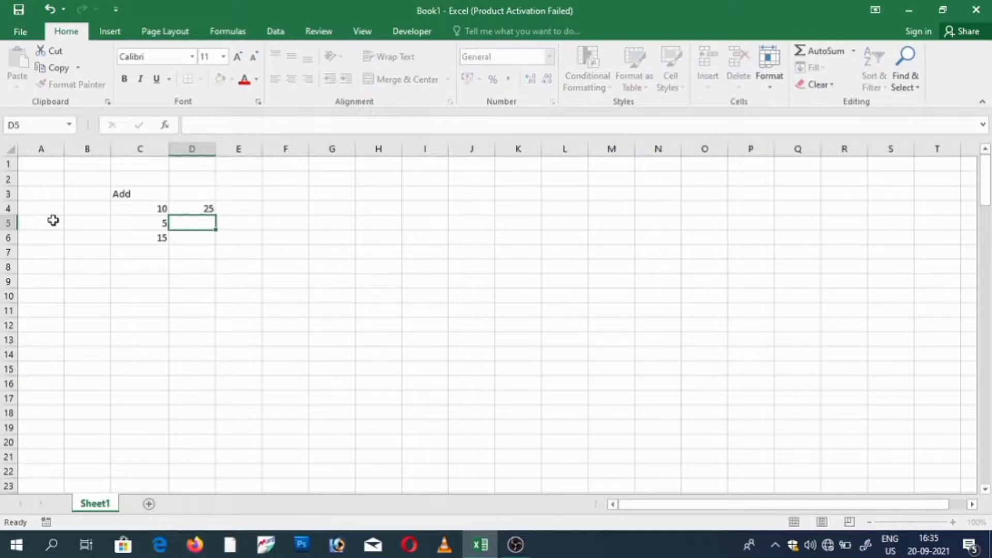
type("32")
key("Return")
type("1")
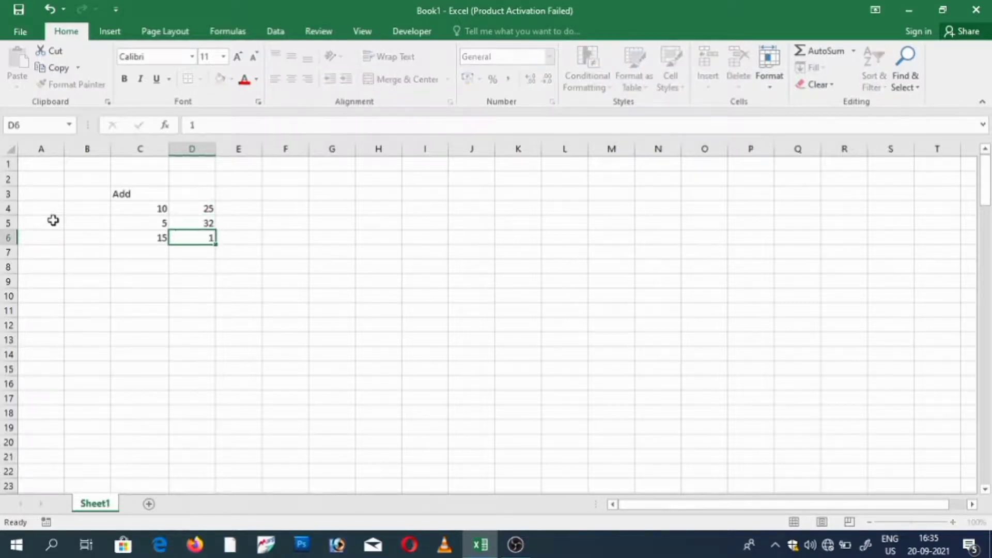
key("Return")
key("Up")
type("10")
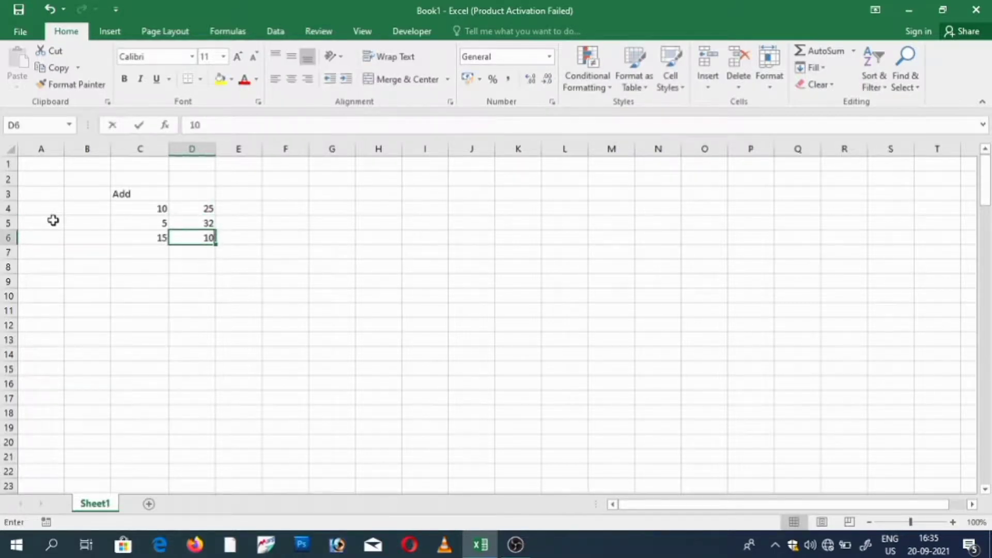
key("Return")
- Enter 14, 12, 50 and 54 in D7:D10
type("14")
key("Return")
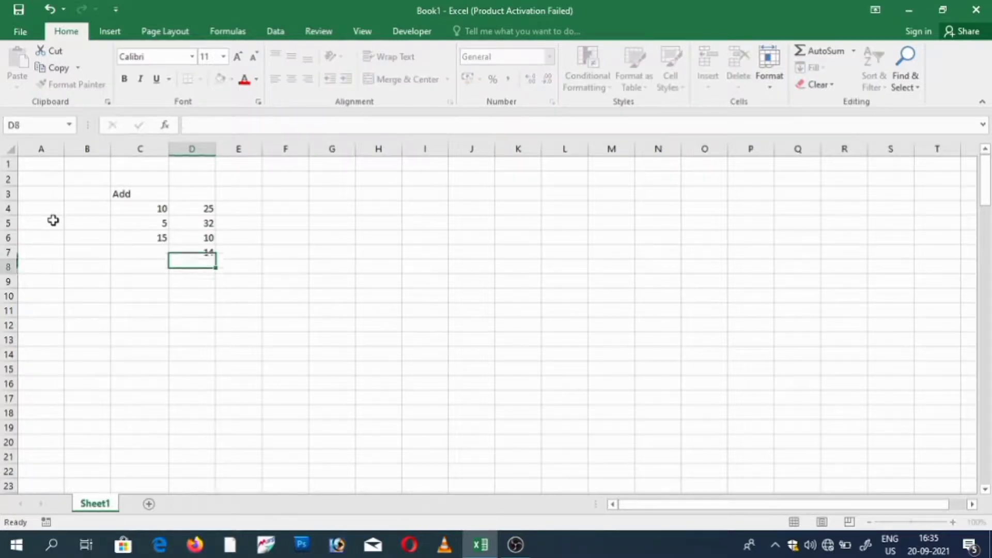
type("12")
key("Return")
type("50")
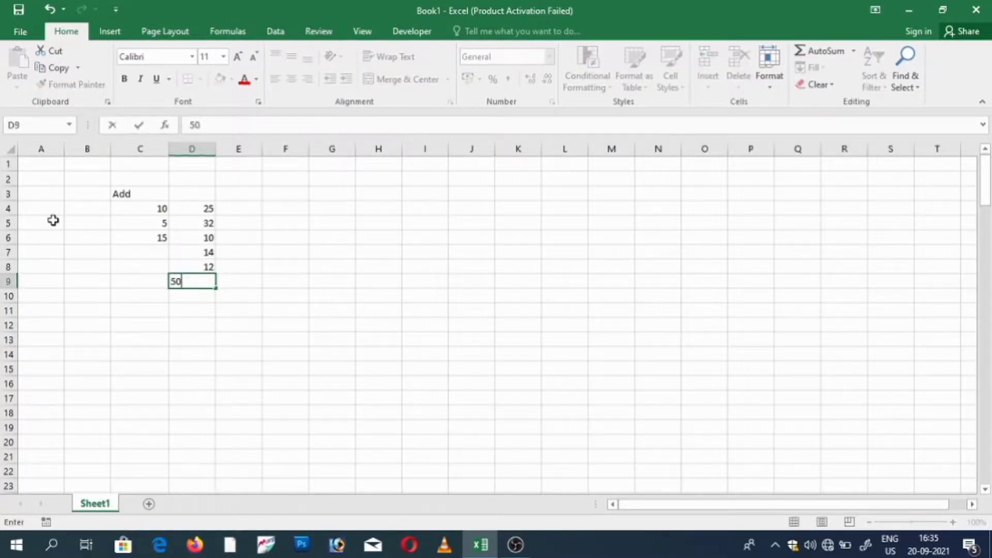
key("Return")
type("54")
key("Return")
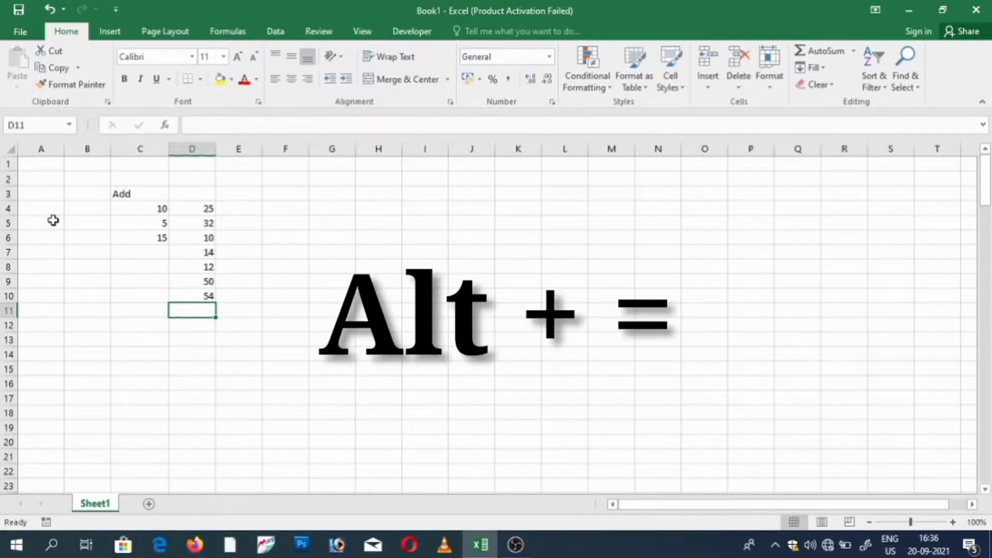
- AutoSum D4:D10 into D11 (197), then delete that total again
key("alt+equal")
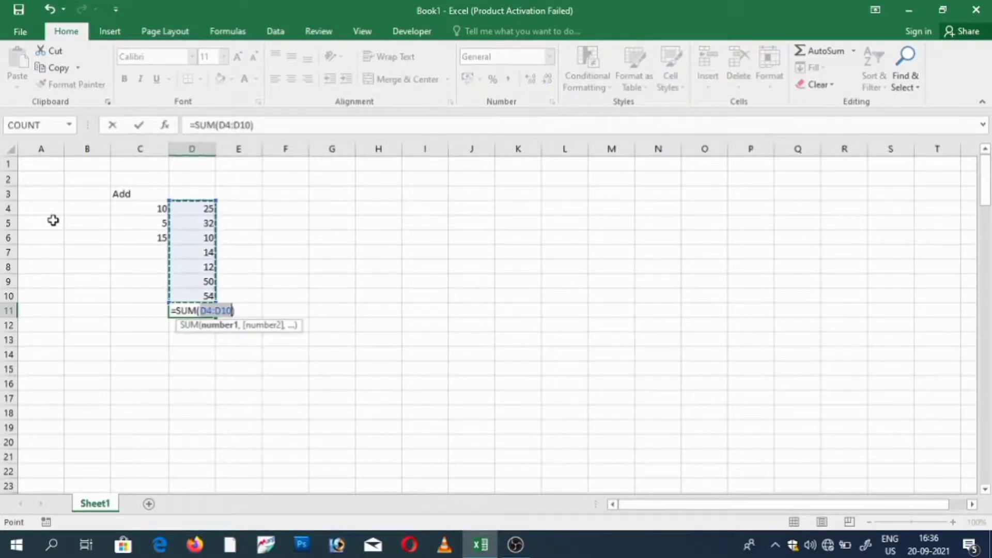
key("Return")
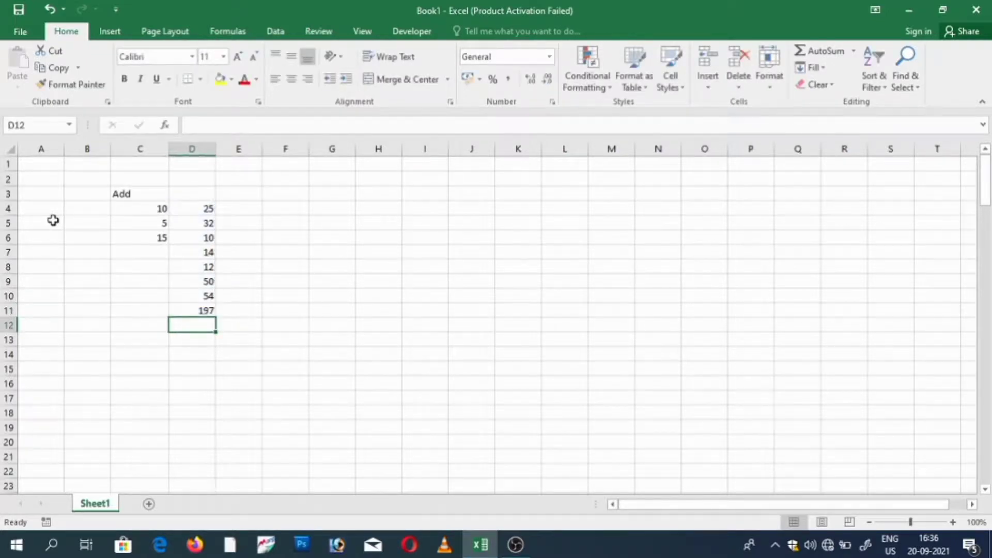
key("Up")
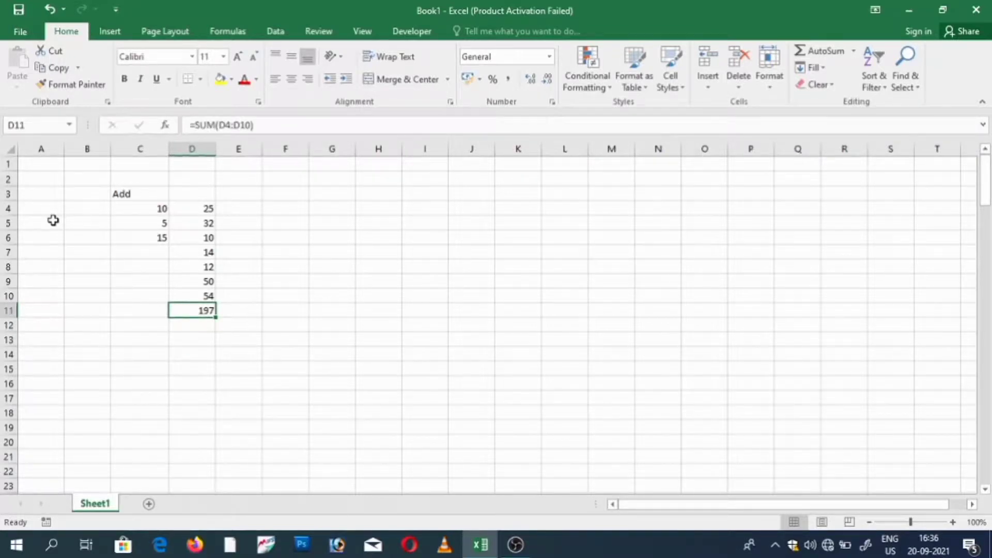
key("Delete")
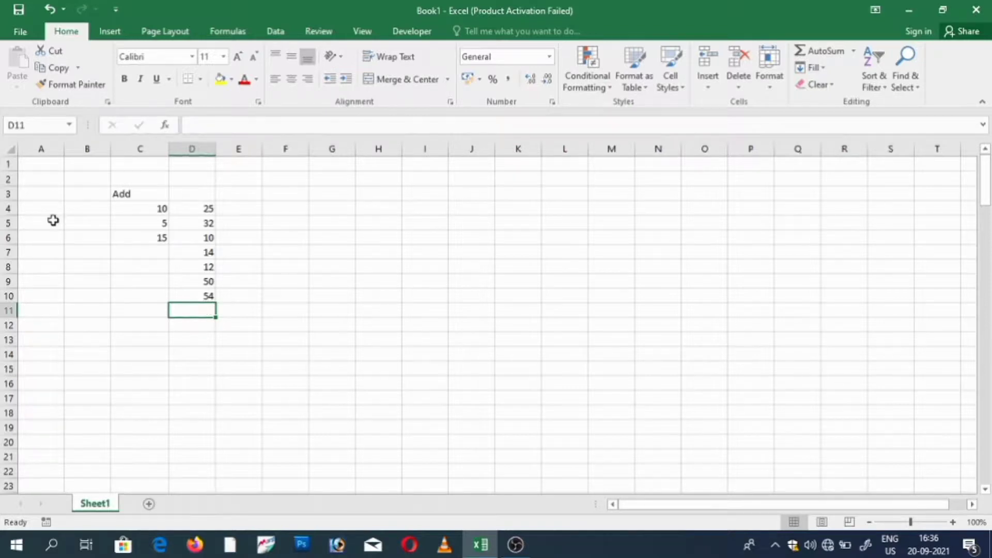
key("Down")
key("Up")
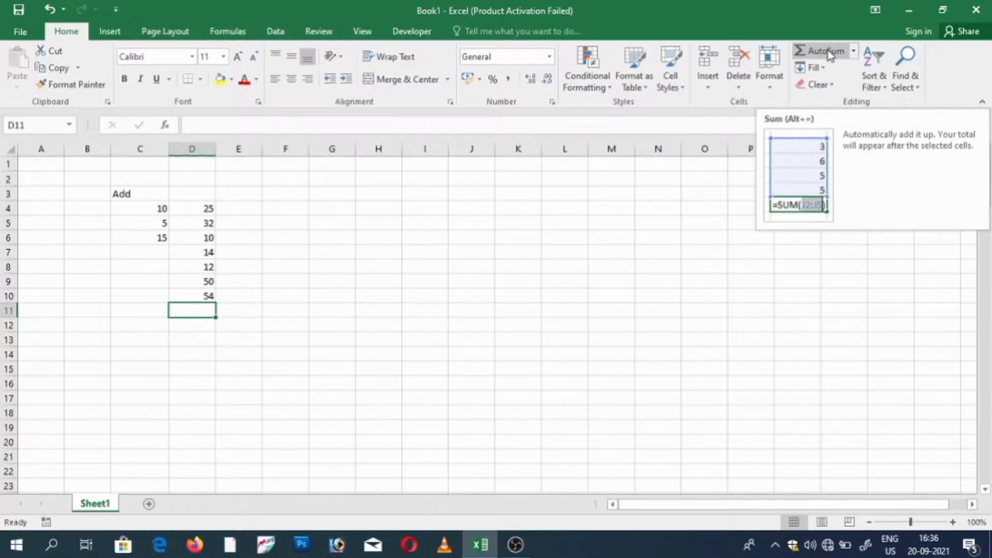
- AutoSum D4:D10 into D11 to get 197, then reopen D11's formula for editing
left_click(827, 51)
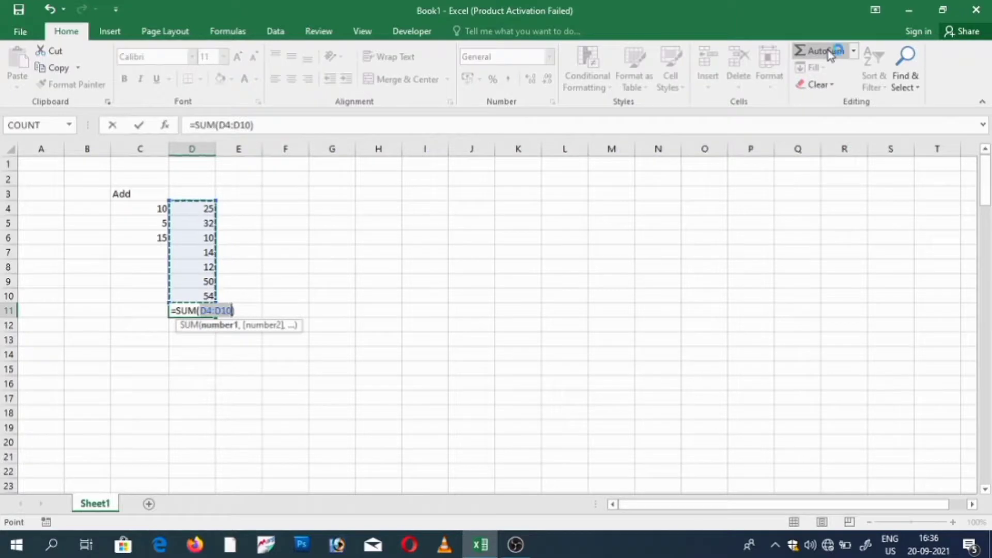
key("Return")
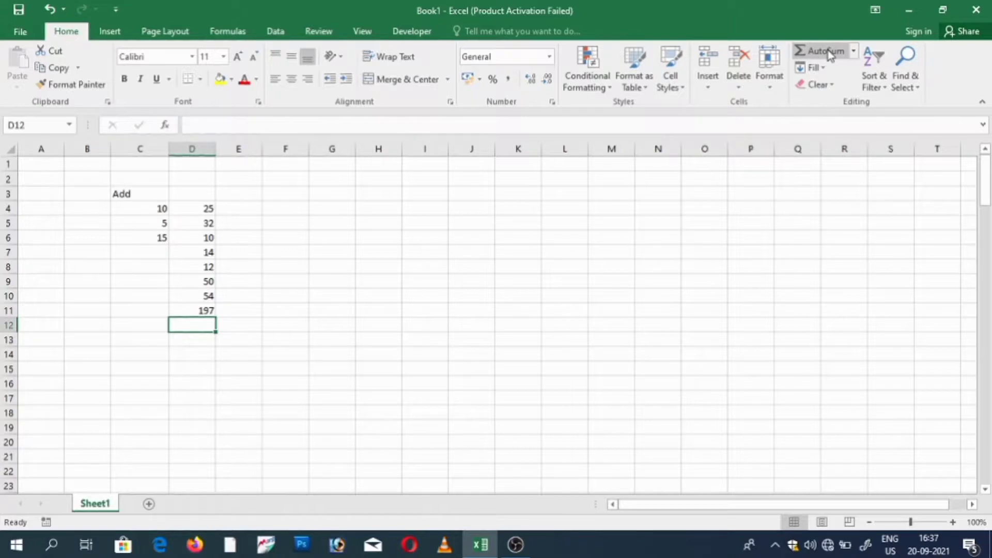
key("Up")
key("F2")
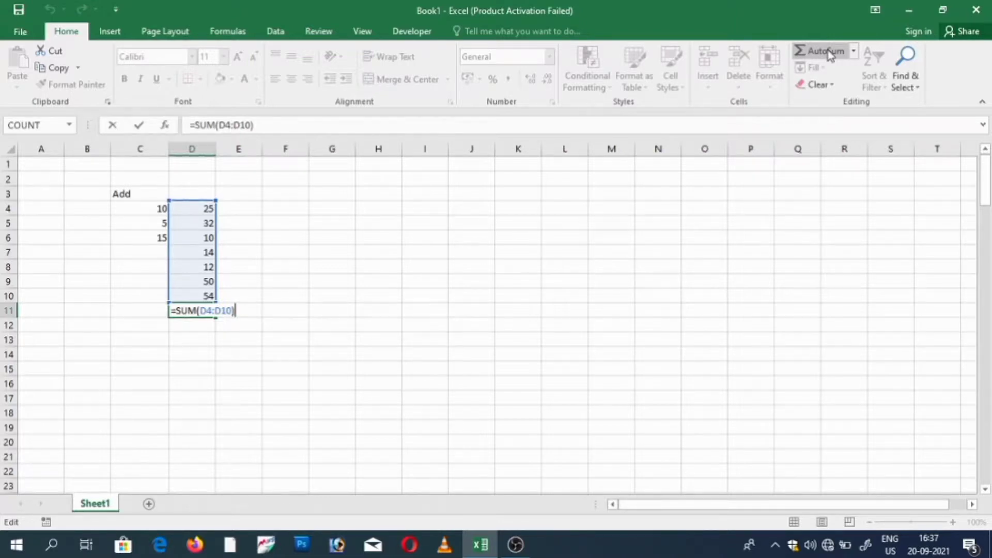
- Re-enter D11 by hand as =SUM(D4:D10), selecting the range with the mouse, showing 197
key("Escape")
type("=")
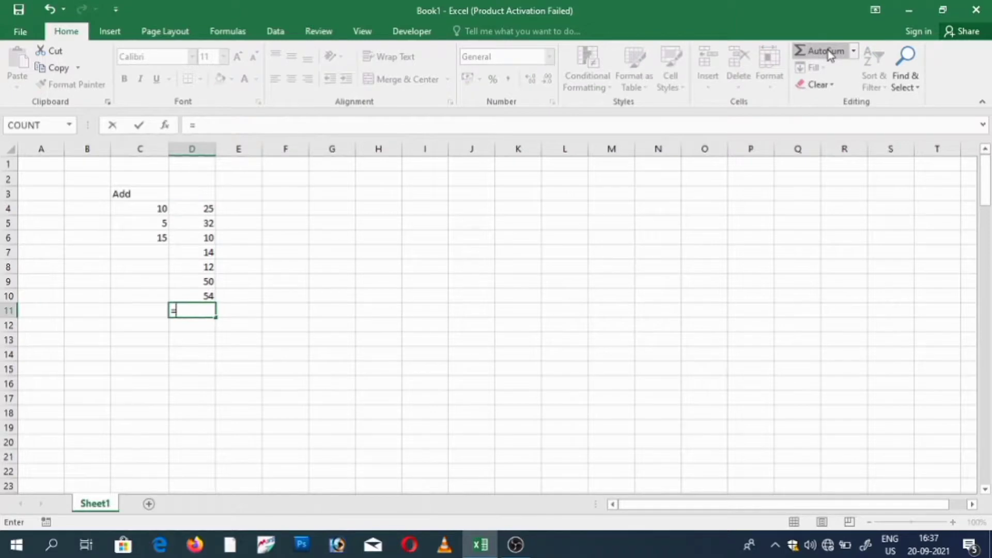
type("sum")
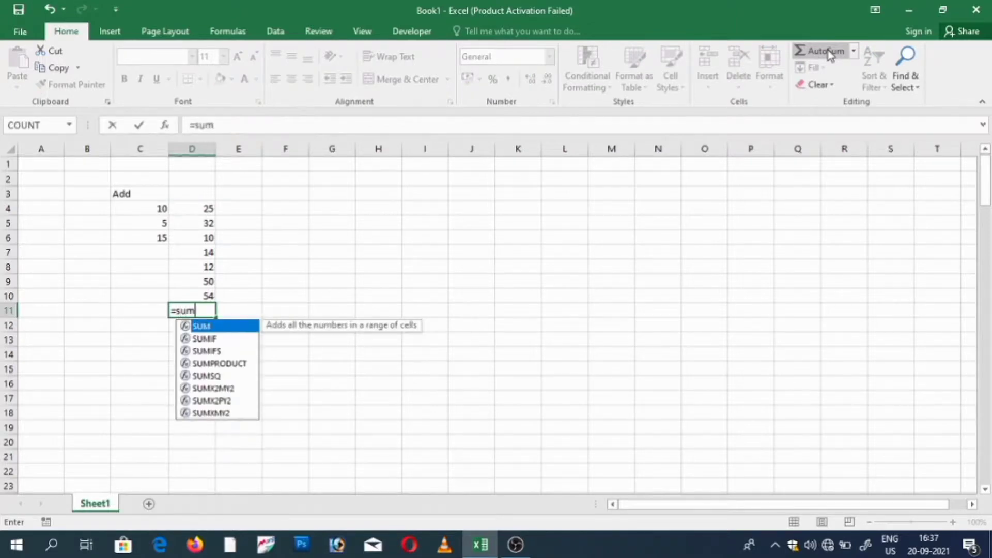
type("(")
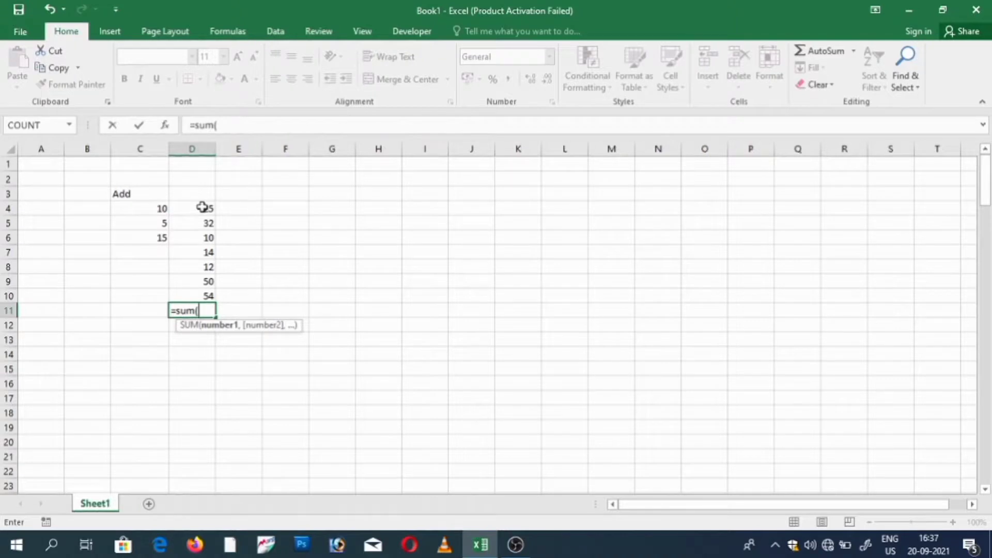
left_click(202, 208)
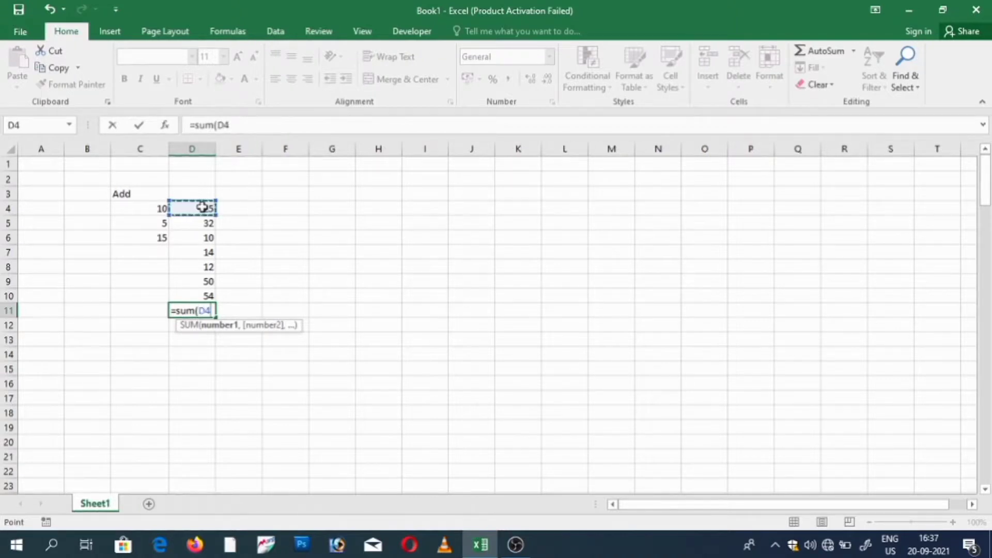
left_click_drag(202, 208, 209, 296)
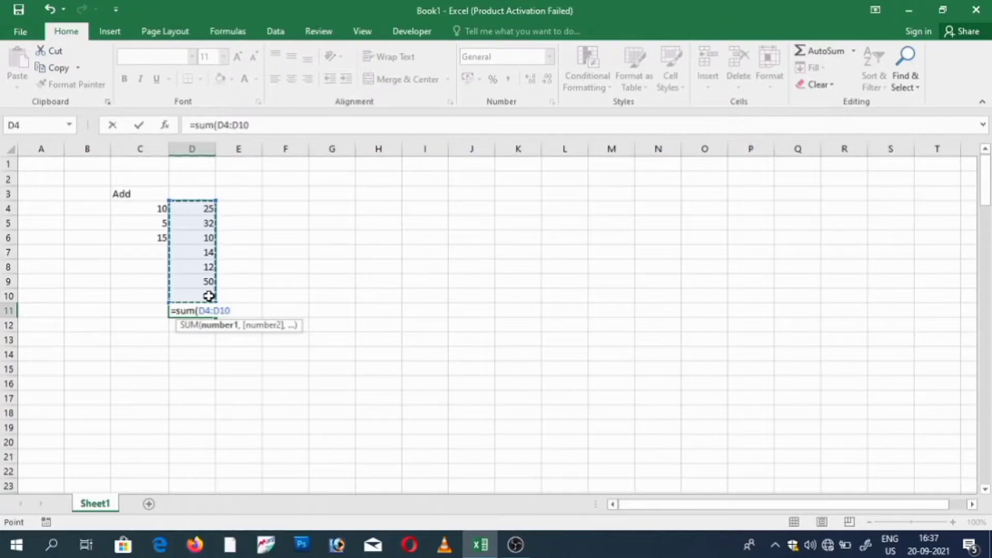
key("Return")
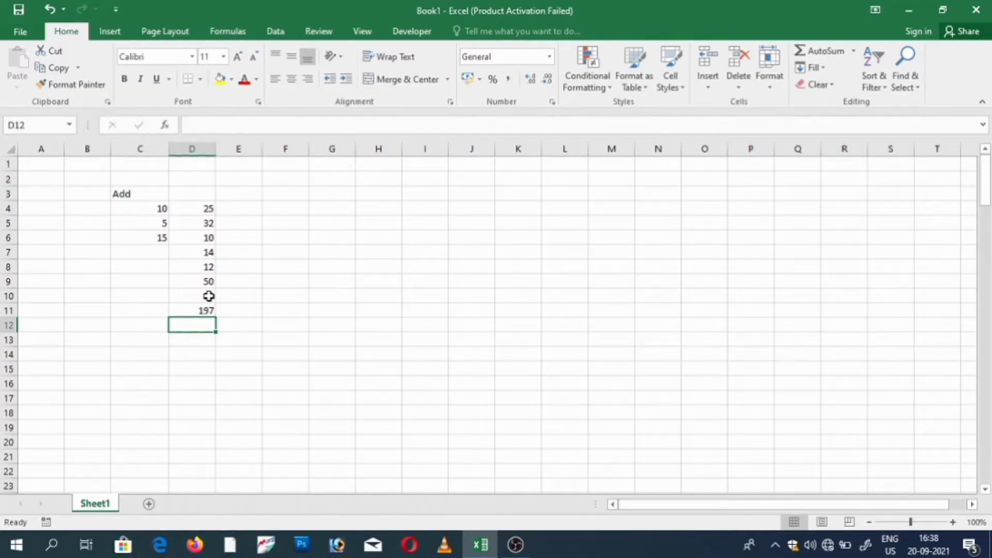
- Put the heading 'Substract' in cell F3
key("Right")
key("Up")
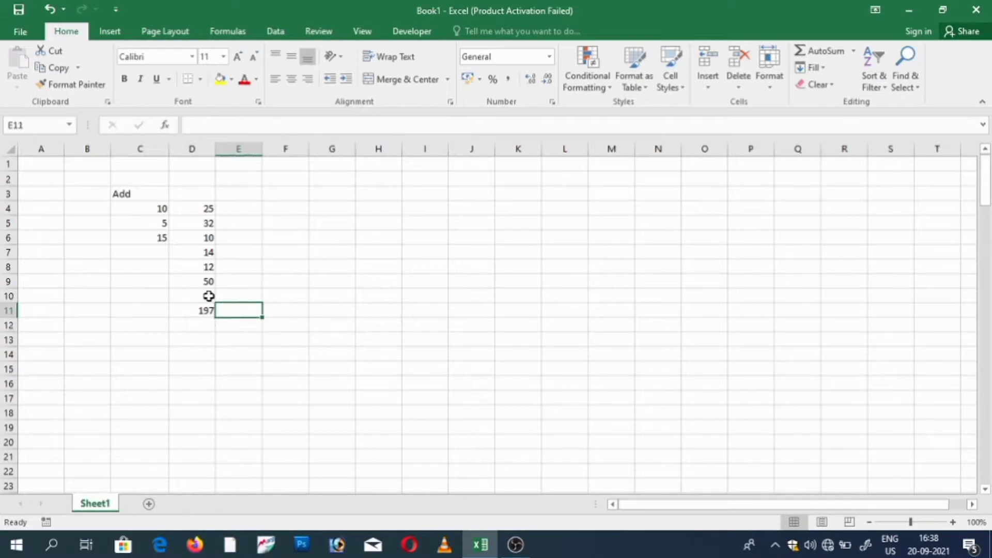
key("Up")
key("Up")
key("Up")
key("Right")
key("Up")
key("Up")
key("Up")
key("Up")
key("Up")
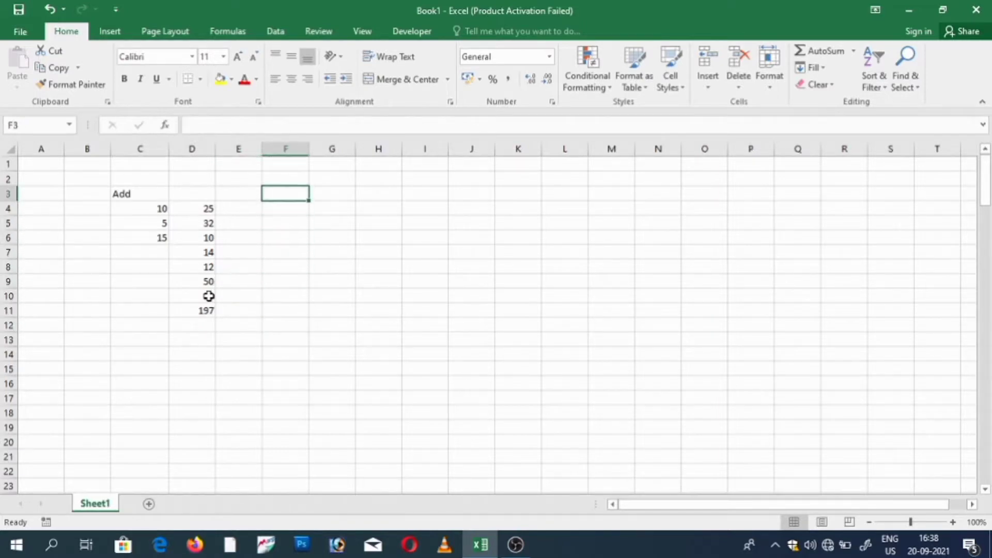
type("Substract")
key("Return")
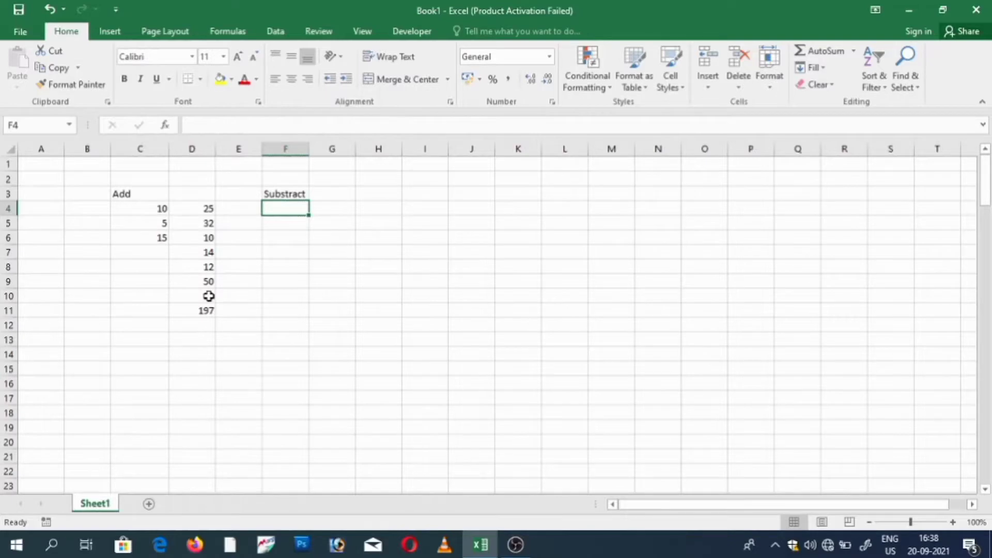
- Enter 10 in F4 and 5 in F5, then begin a formula in F6
type("1")
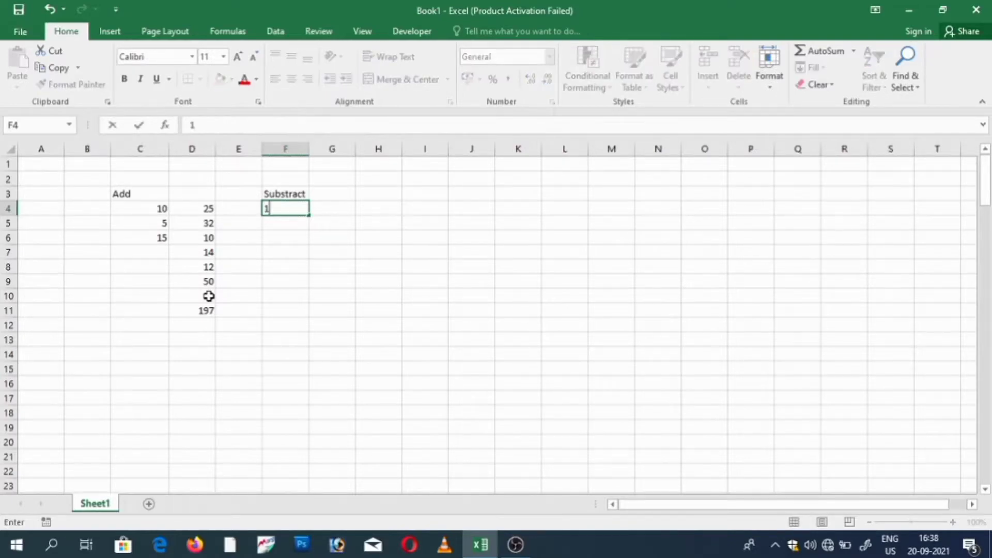
type("0")
key("Return")
type("5")
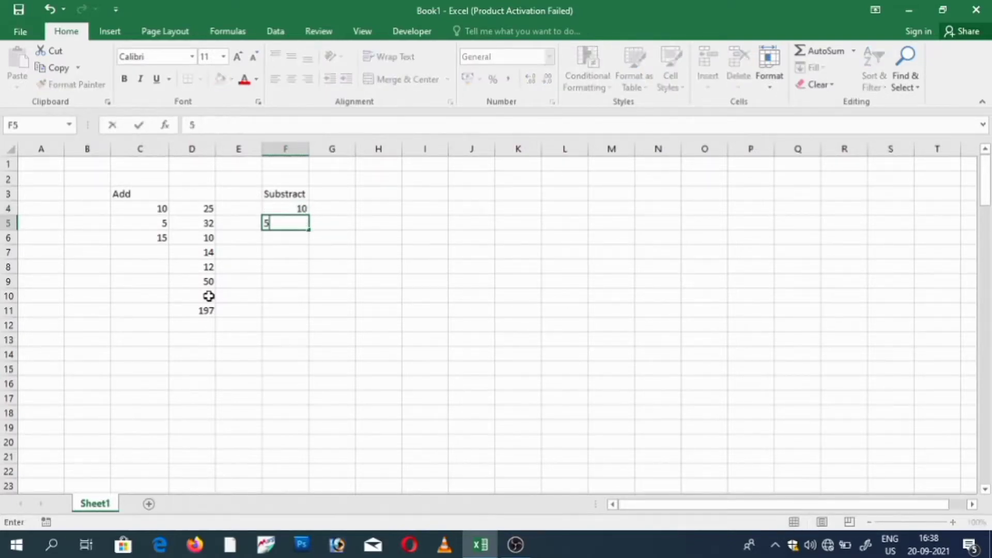
key("Return")
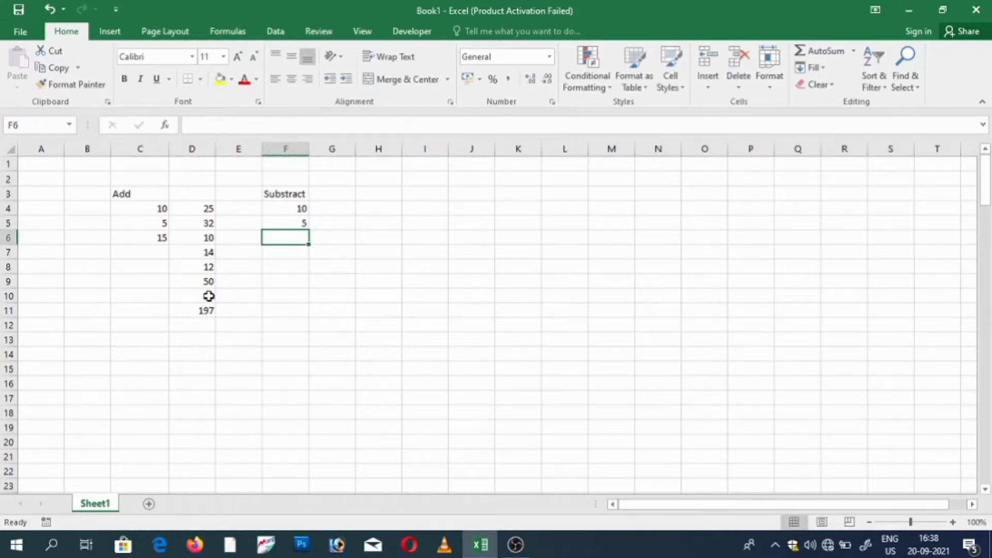
type("=")
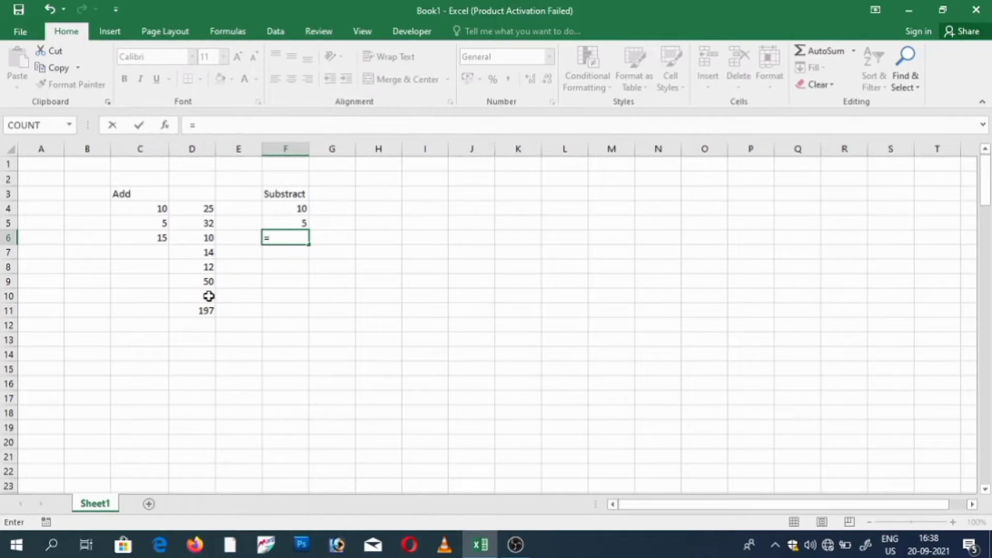
- Complete F6 as =F4-F5 using arrow-key cell references
key("Up")
key("Up")
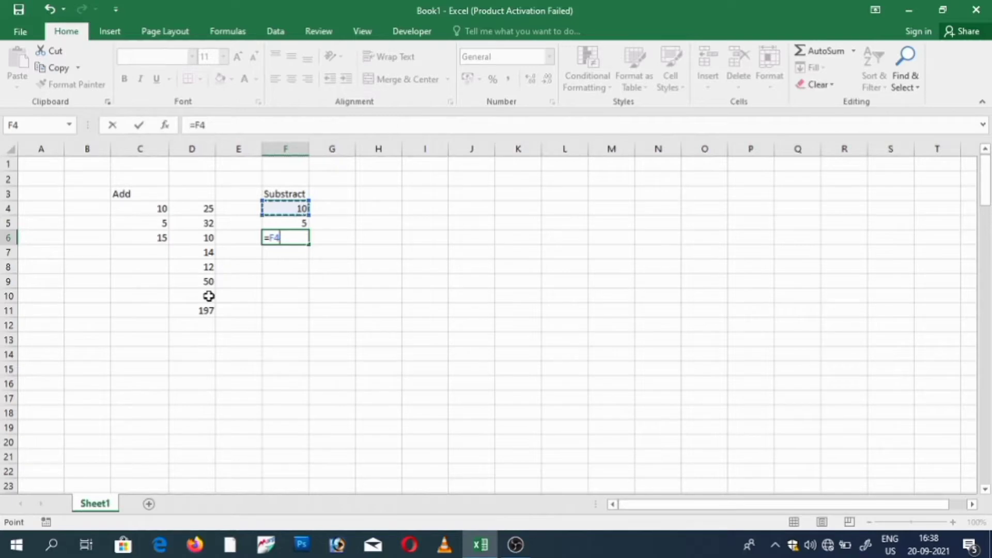
type("-")
key("Up")
key("Return")
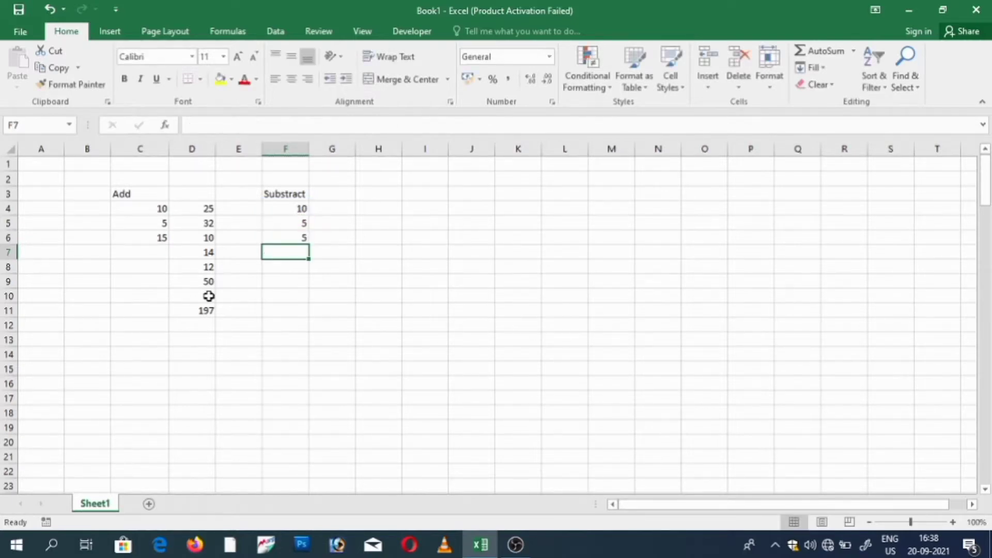
- Test the subtraction by changing F4 to 45 and re-entering 5 in F5
key("Up")
key("Up")
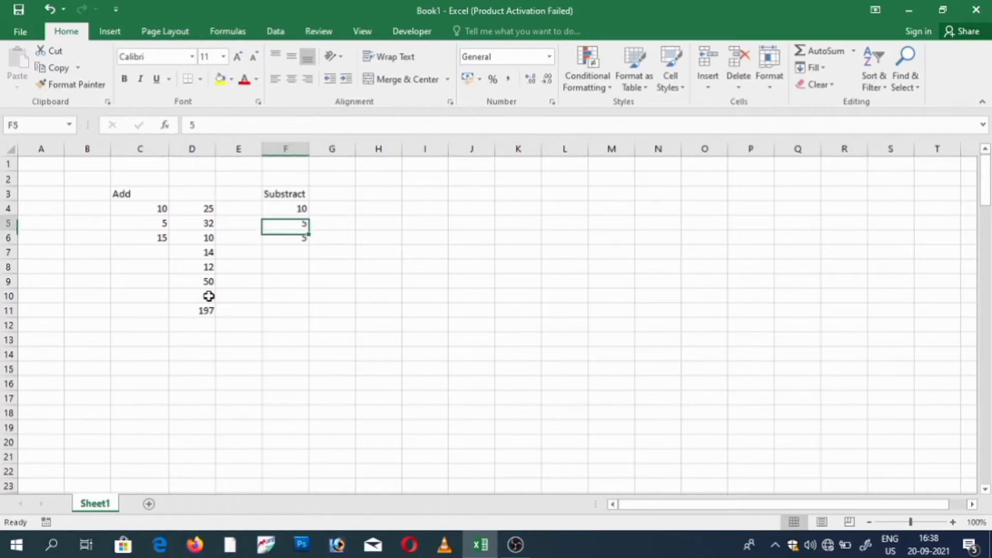
key("Up")
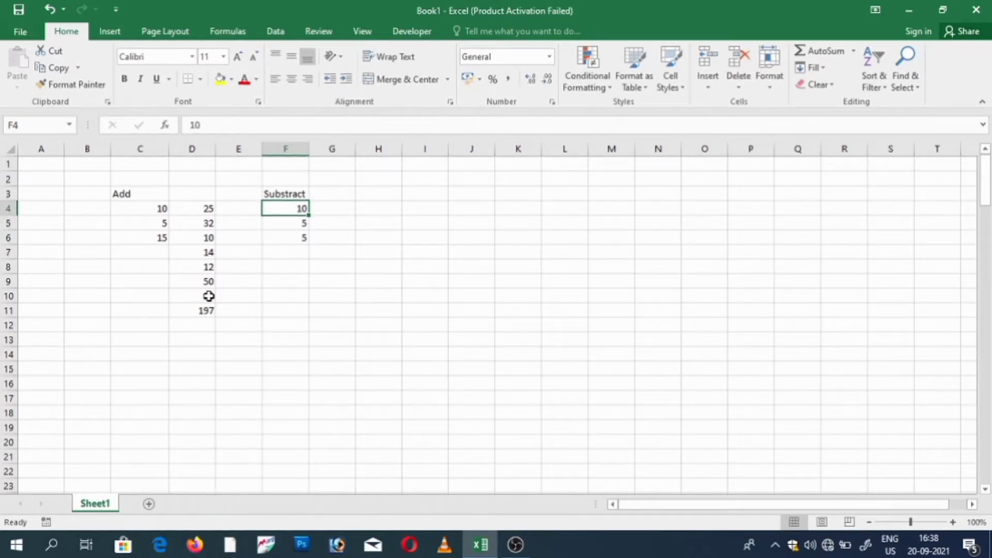
type("45")
key("Return")
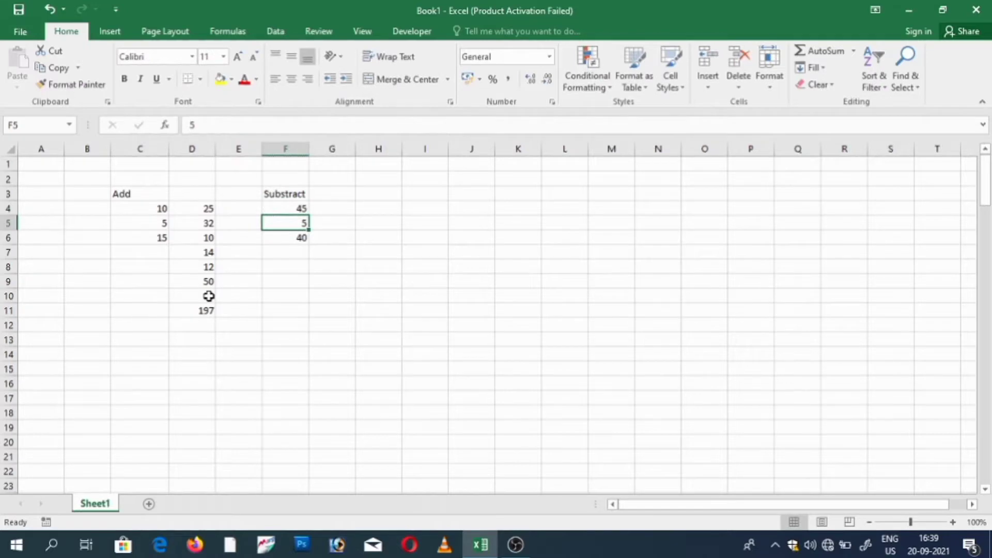
type("5")
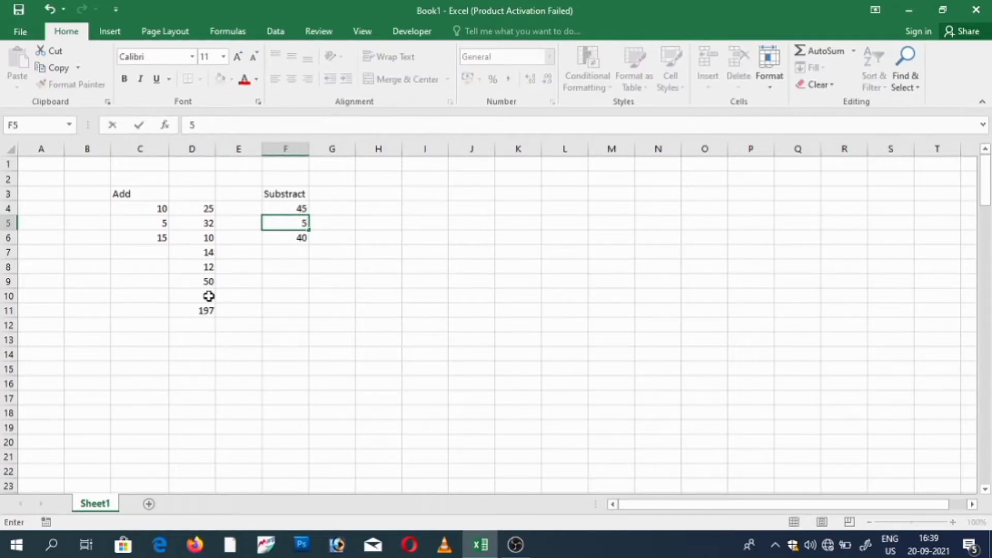
key("Return")
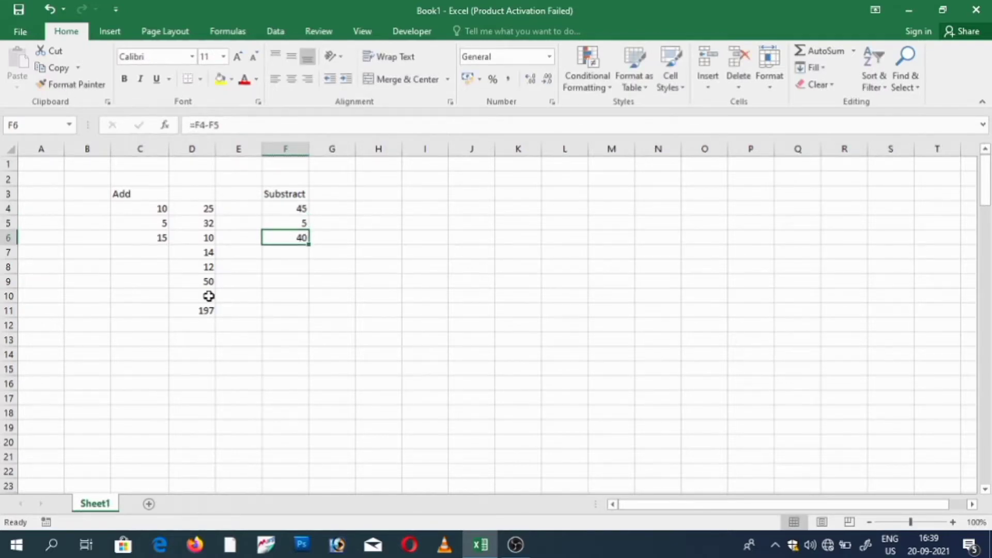
- Change the Substract inputs to 50 and 40 so F6 shows 10
key("Up")
key("Up")
type("50")
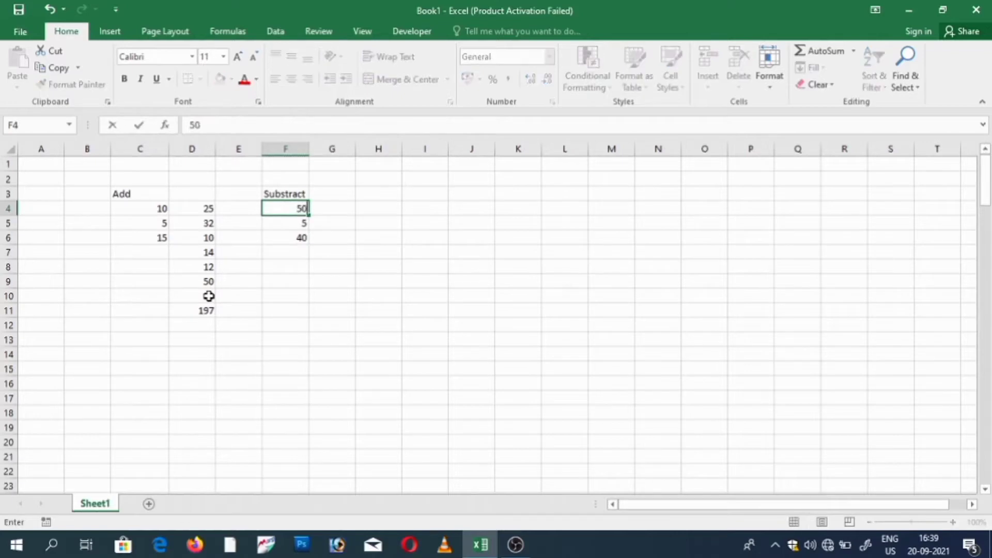
key("Return")
type("40")
key("Return")
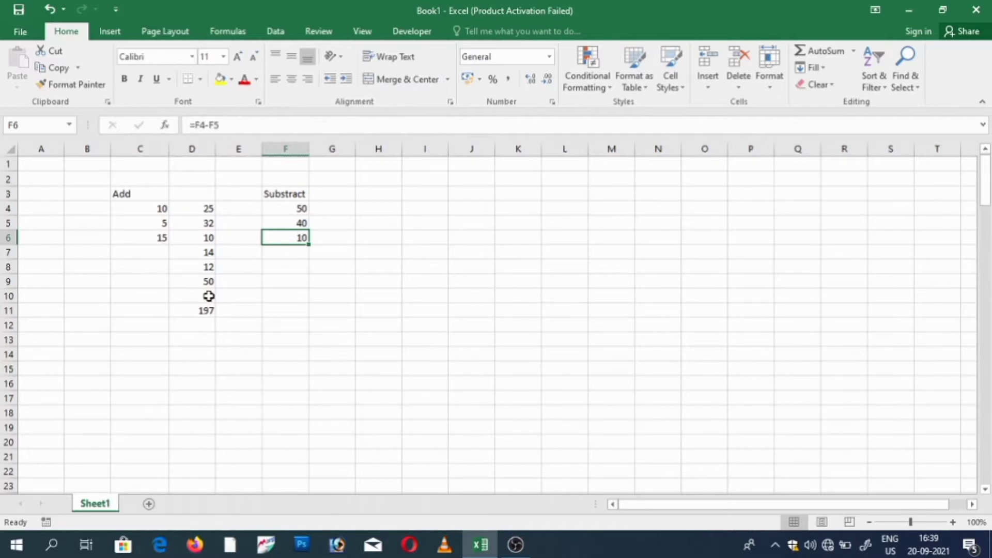
key("Right")
key("Right")
- Add the heading 'Multiply' in H3 with 8 and 5 in H4:H5
key("Up")
key("Up")
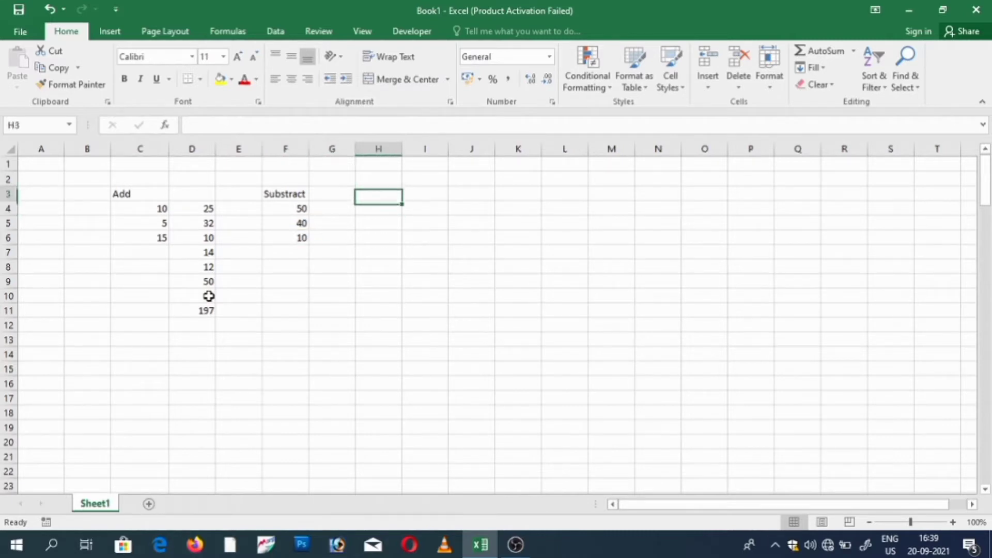
key("Up")
type("Multiply")
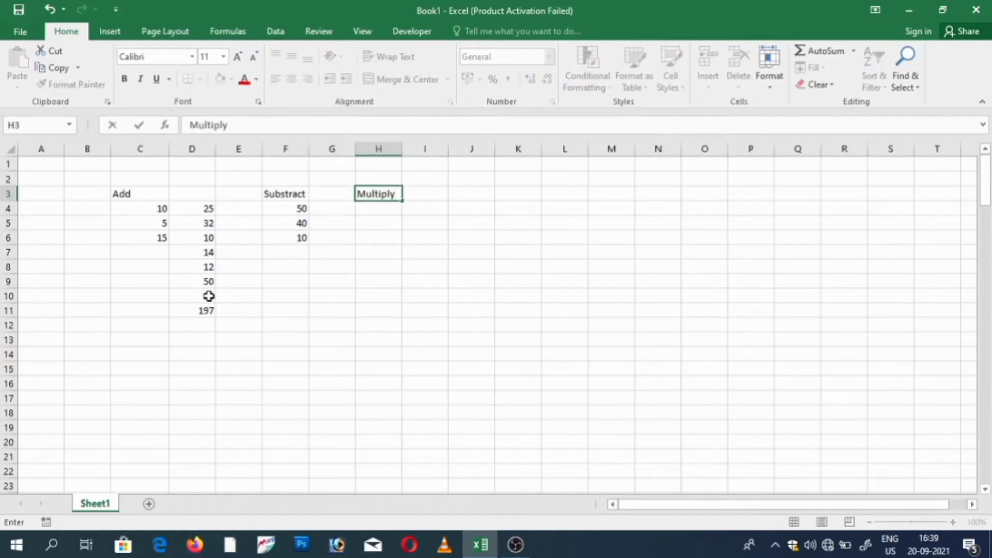
key("Return")
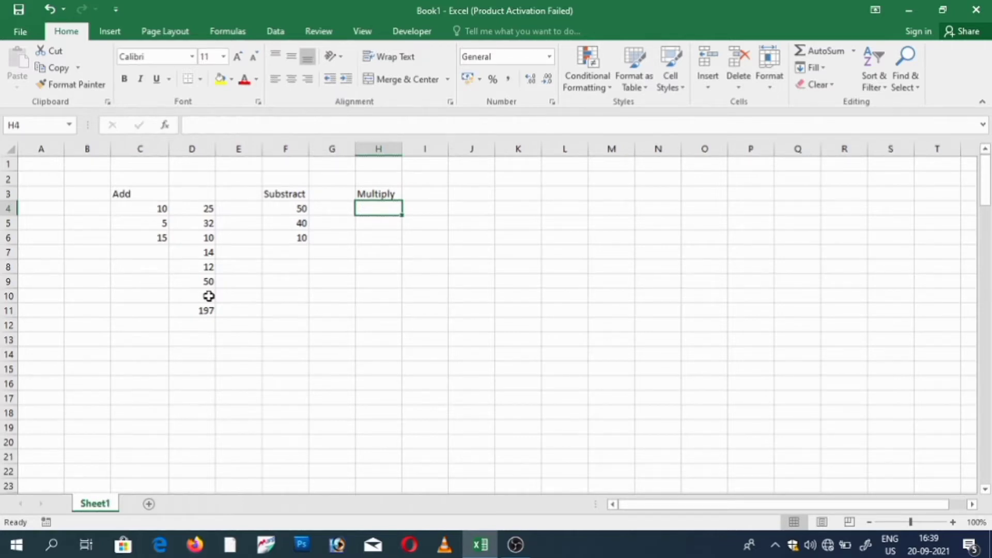
type("8")
key("Return")
type("5")
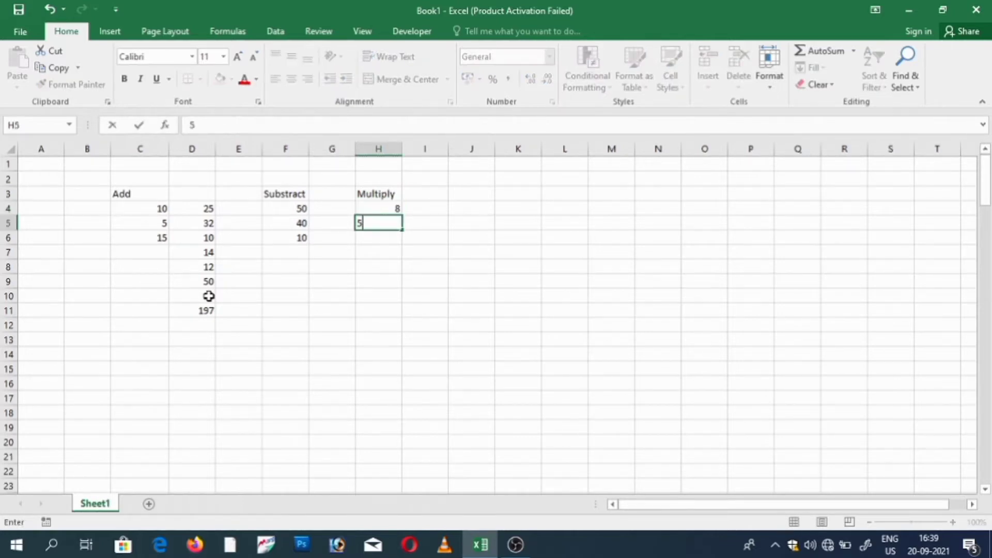
key("Return")
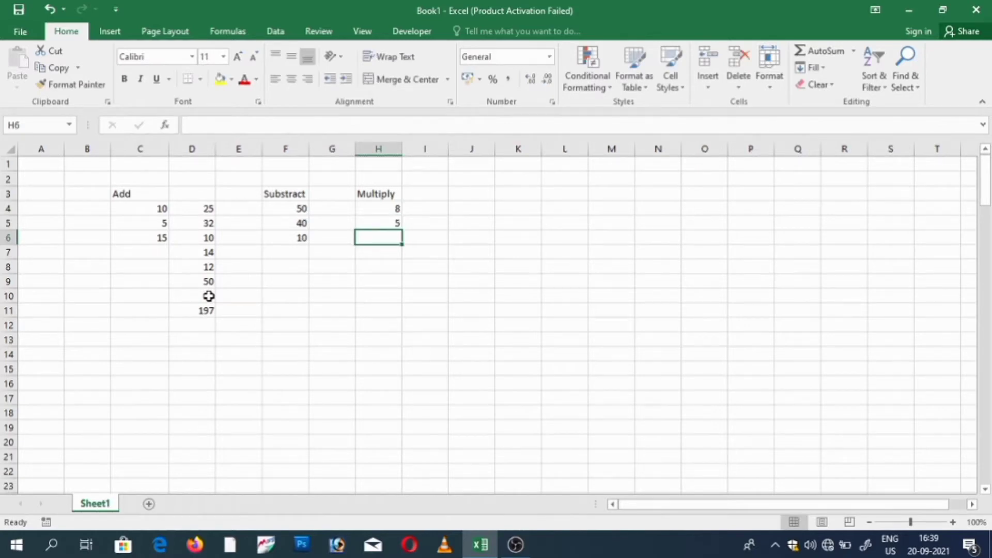
- Enter =H4*H5 in H6 by clicking the two factor cells
type("=")
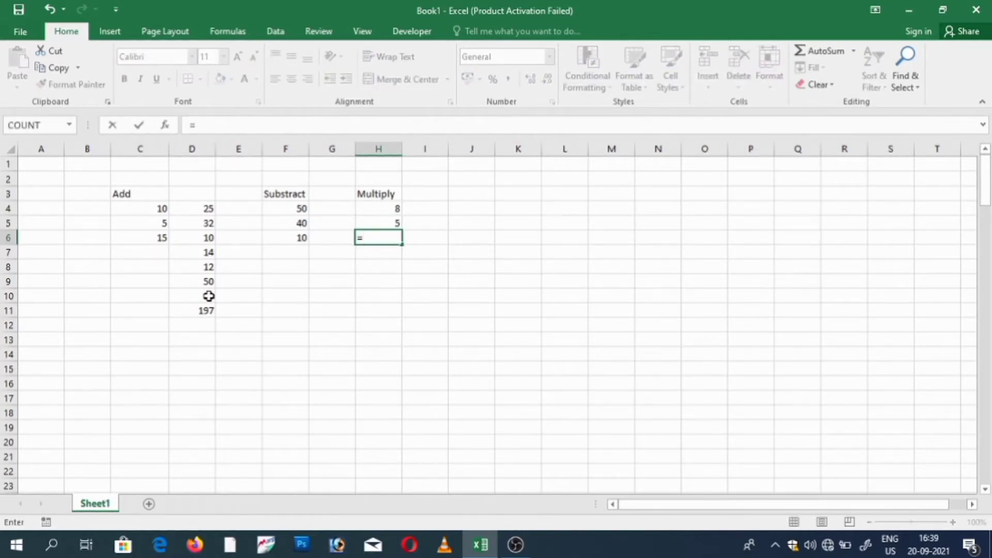
left_click(389, 206)
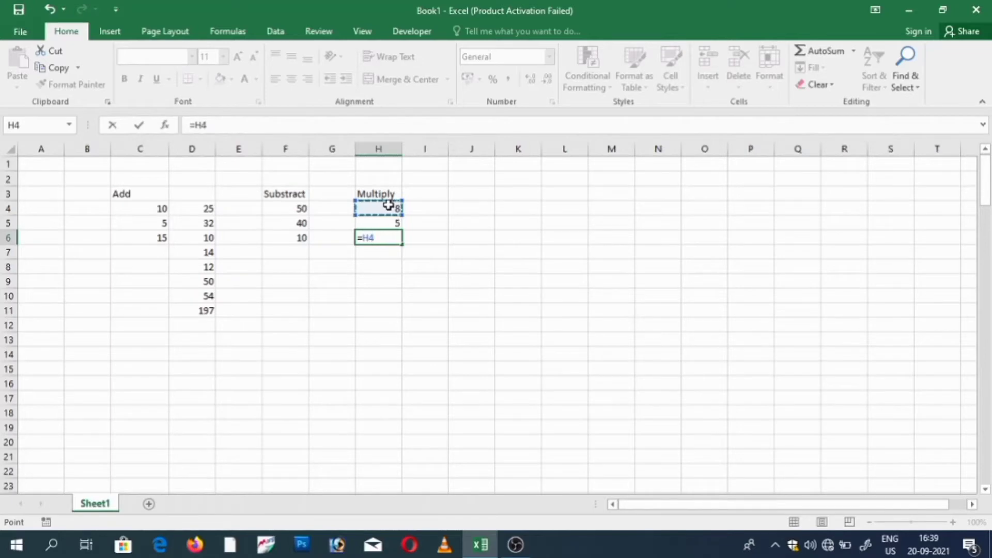
type("*")
left_click(393, 219)
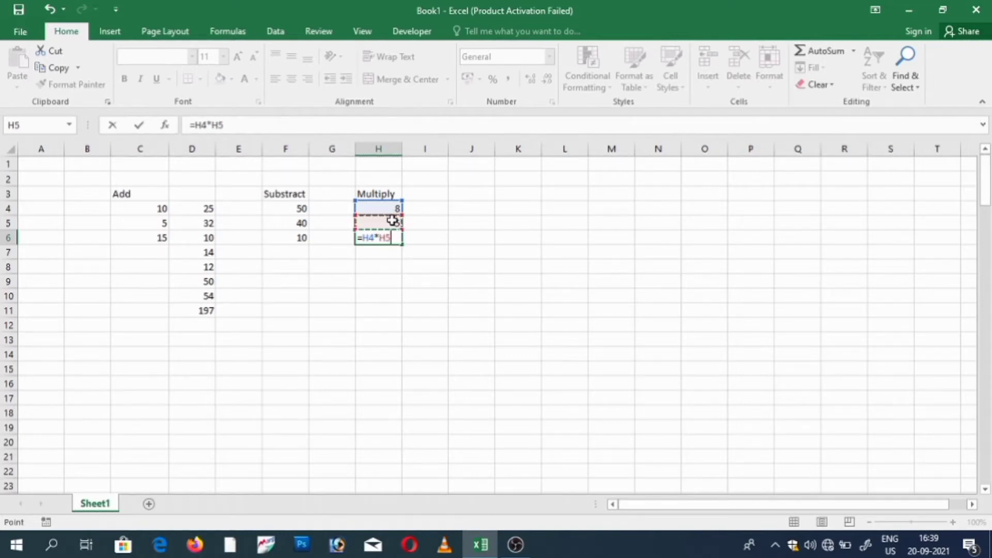
key("Return")
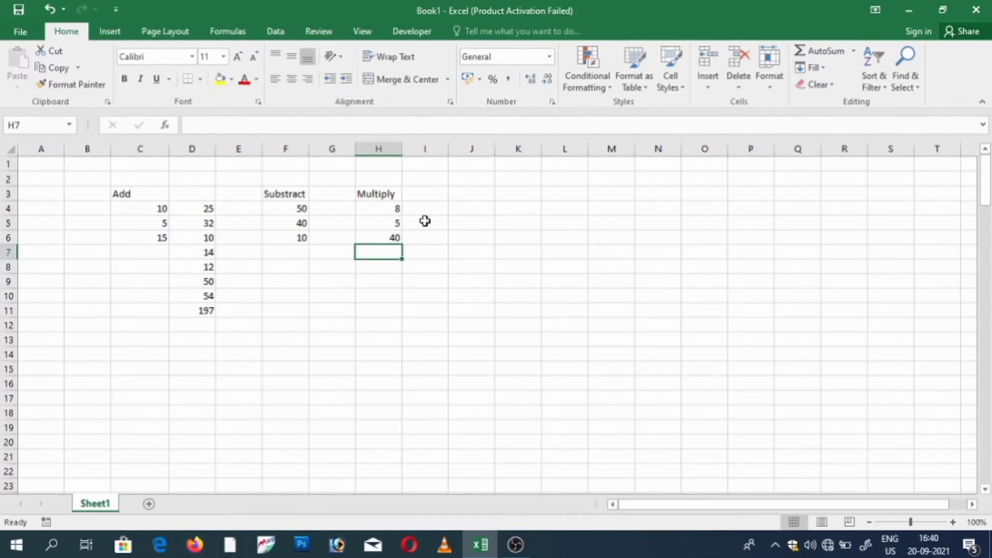
- Change the Multiply factors to 5 and 10
key("Left")
key("Up")
key("Up")
key("Right")
key("Right")
key("Left")
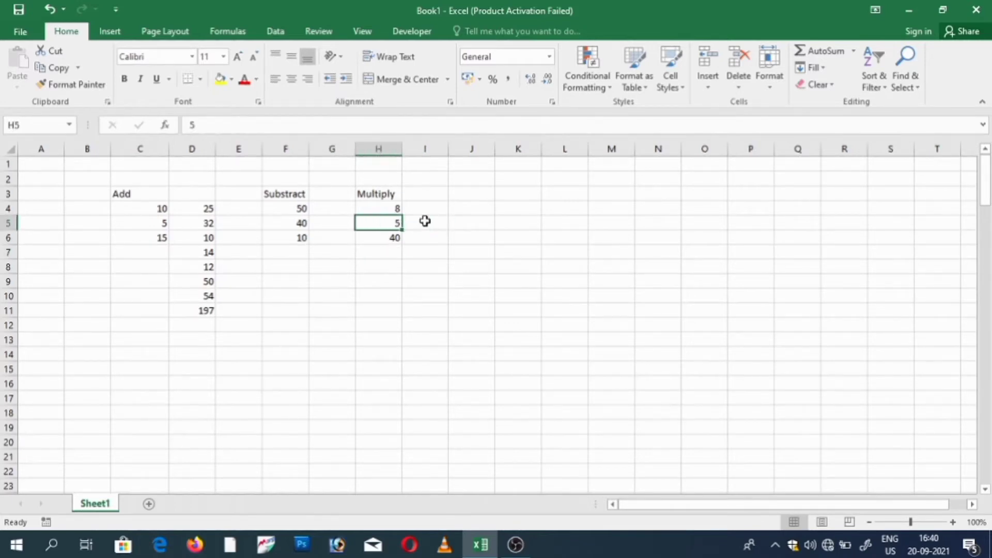
key("Up")
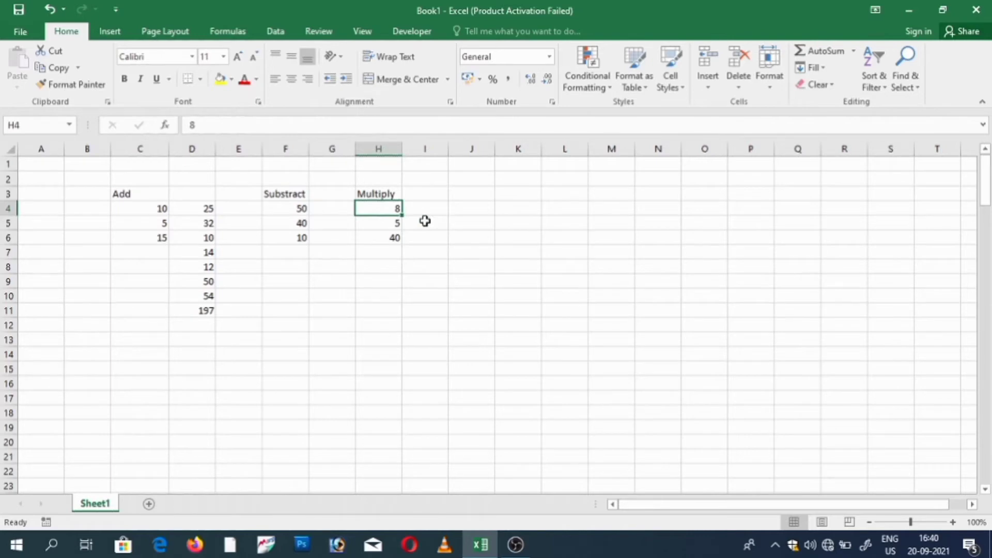
type("5")
key("Return")
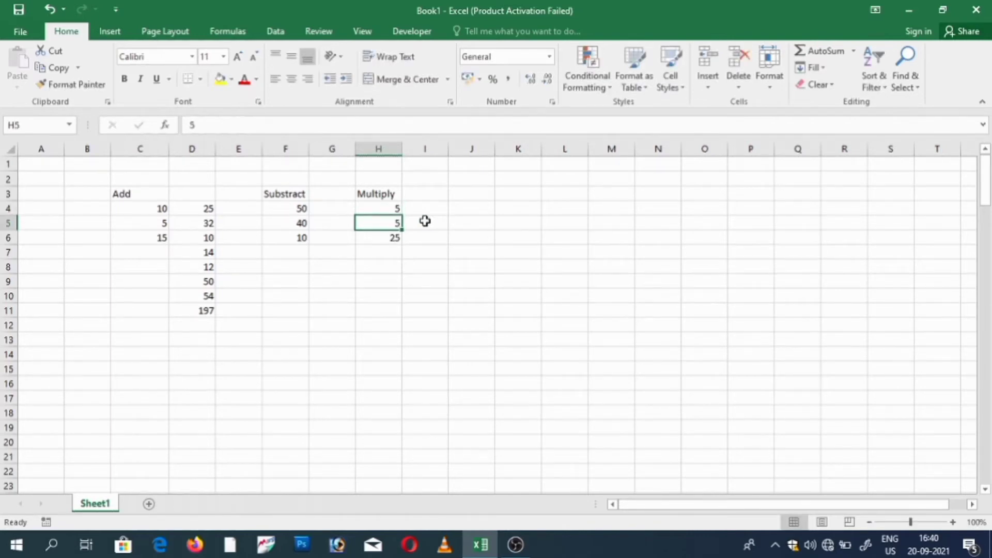
type("10")
key("Return")
- Make both factors 10 so H6 shows 100
key("Up")
key("Up")
type("10")
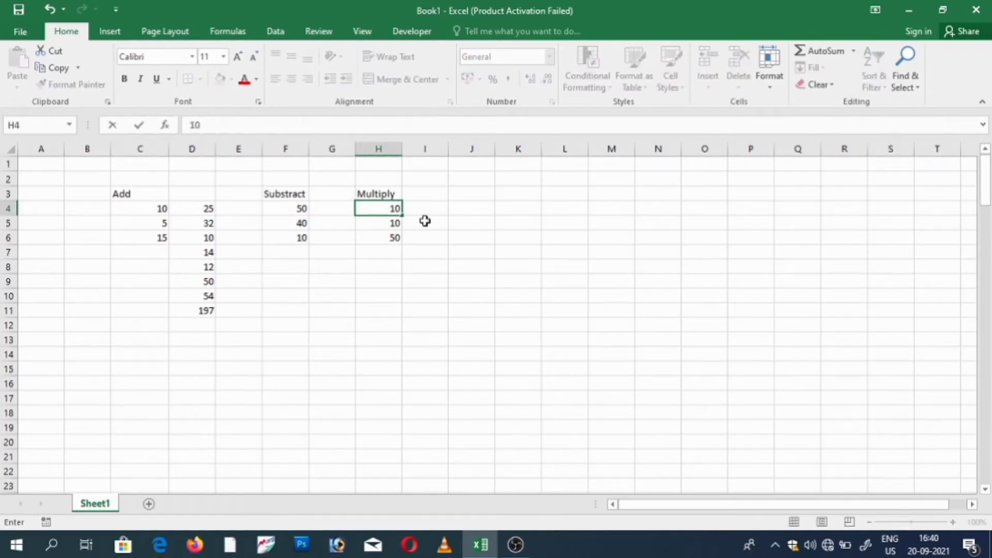
key("Return")
key("BackSpace")
key("Escape")
key("Down")
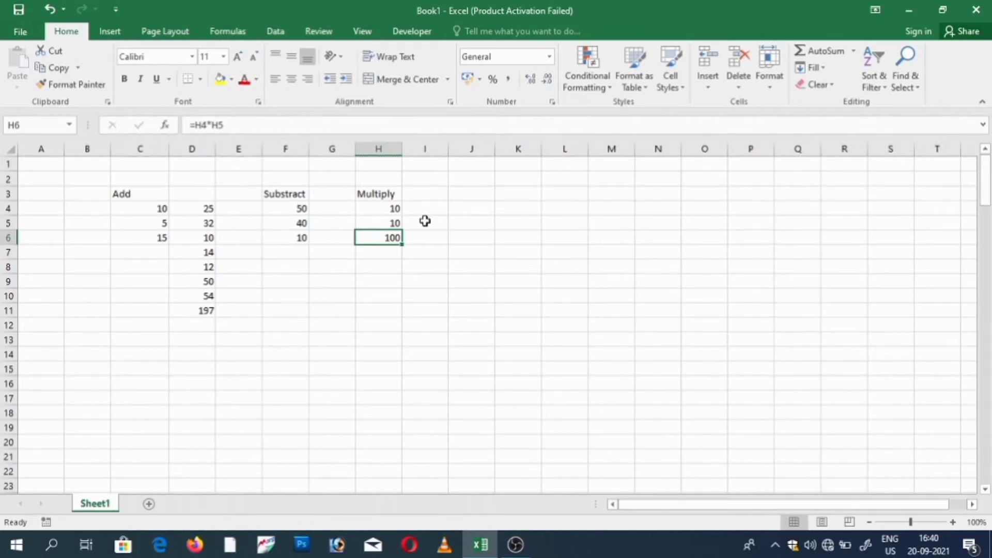
key("Right")
- Add the heading 'Divide' in J3 with 8 in J4 and 2 in J5
key("Up")
key("Up")
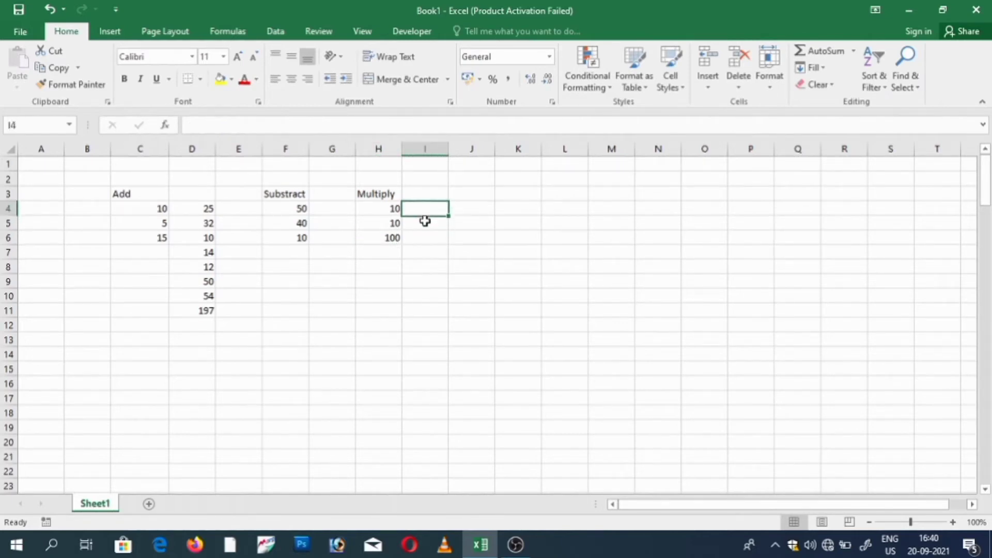
key("Right")
key("Up")
type("D")
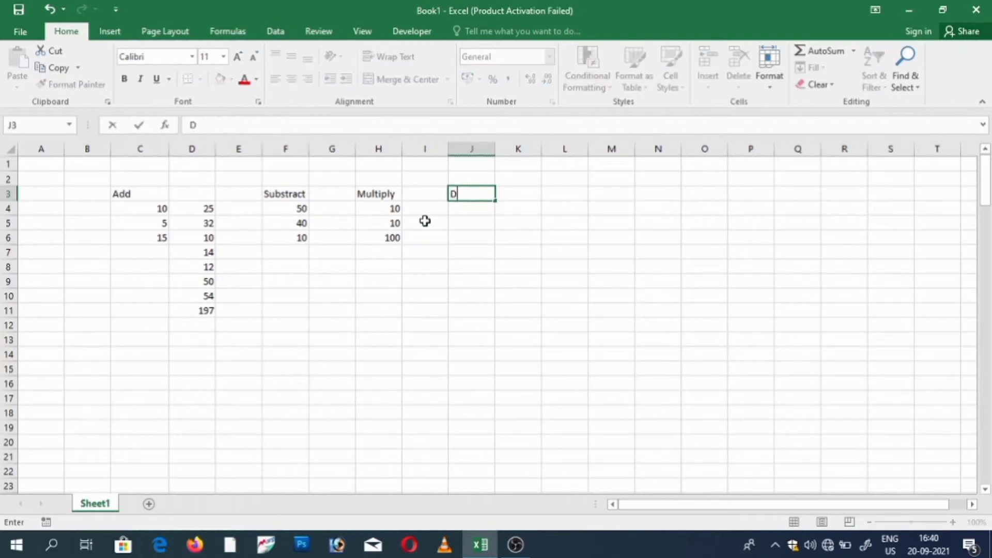
type("ivide")
key("Return")
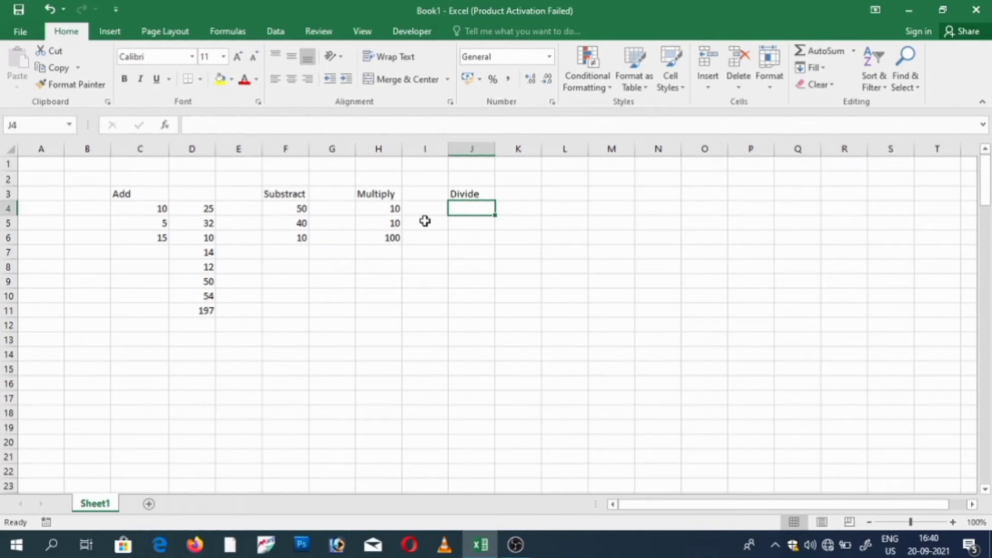
type("8")
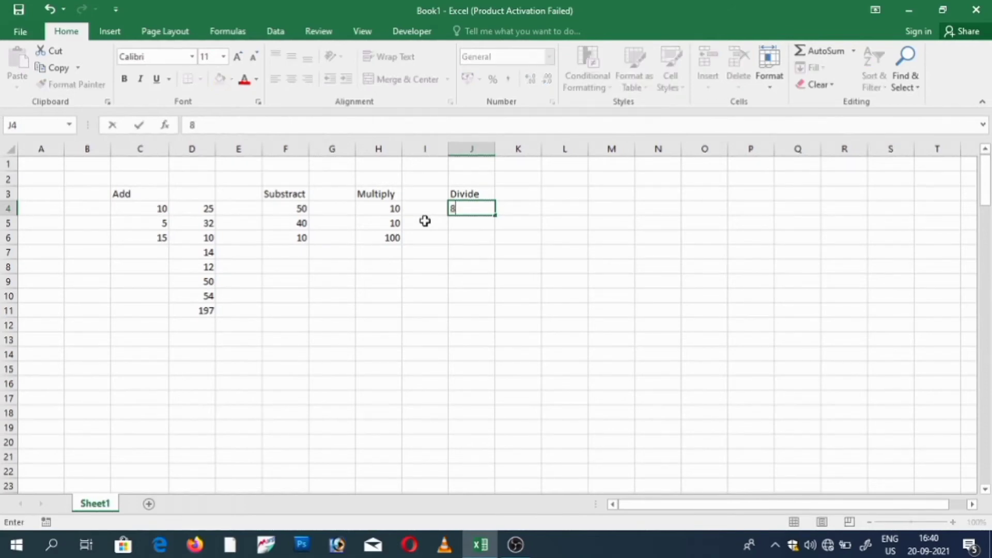
key("Return")
type("2")
key("Return")
- Enter =J4/J5 in J6 by clicking the two cells, giving 4
type("=")
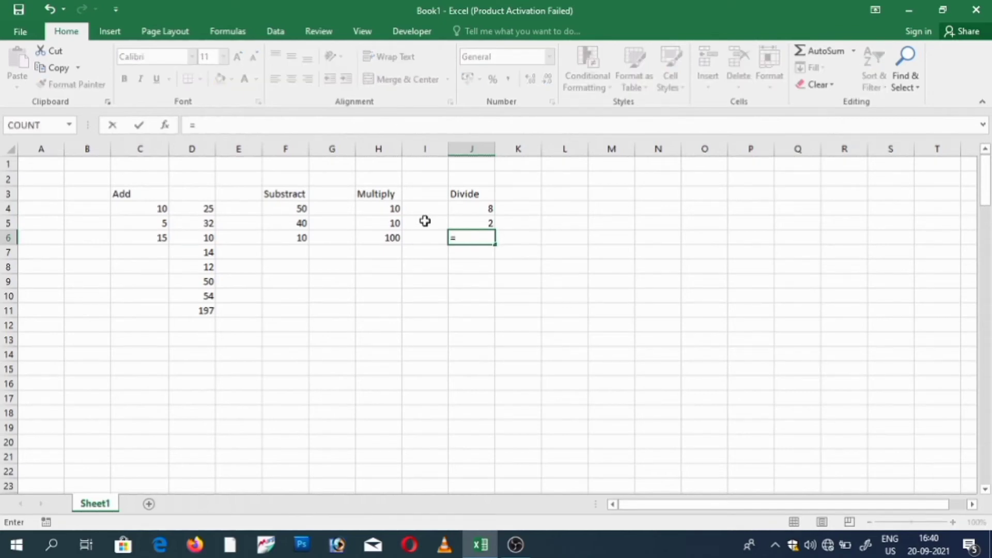
left_click(483, 211)
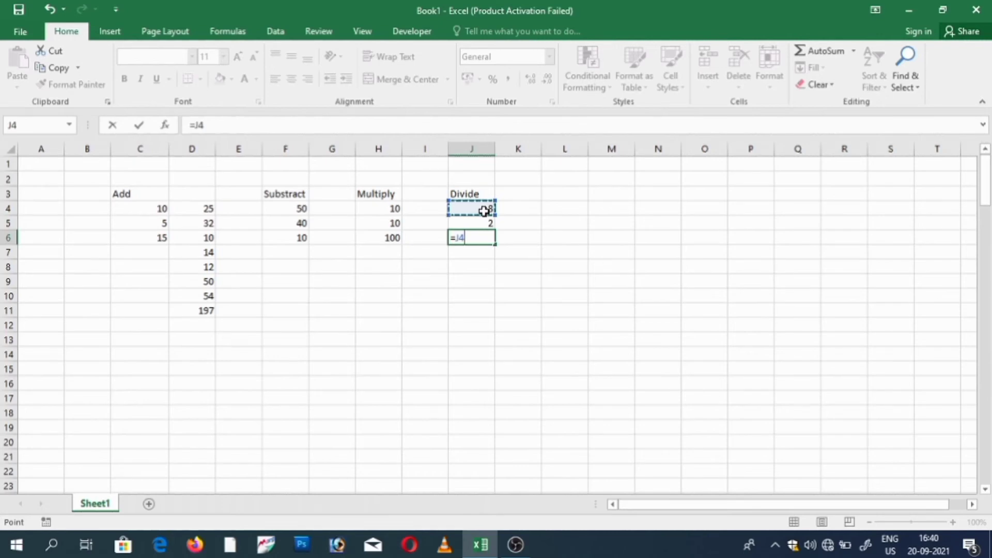
type("/")
left_click(482, 221)
key("Return")
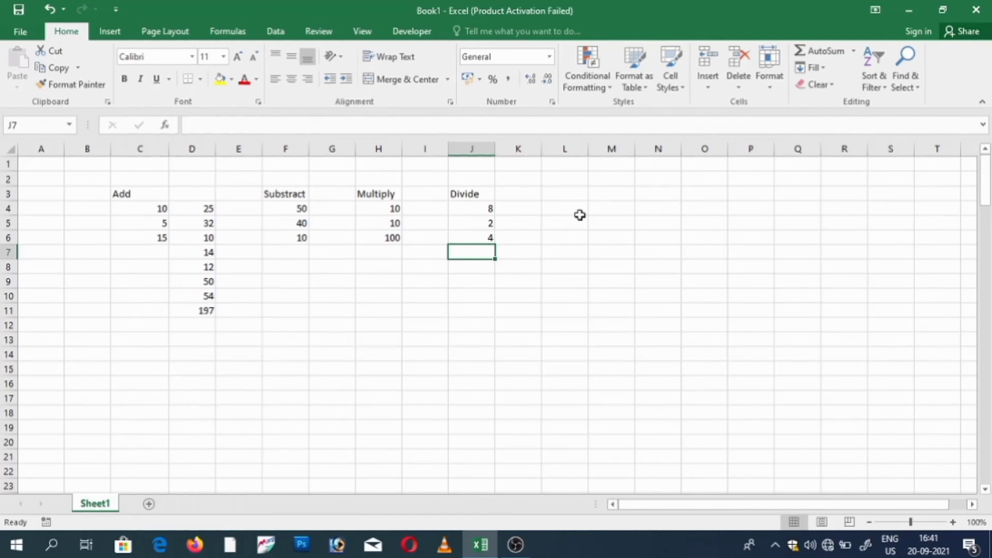
- Jump with Ctrl+Down to row 1048576, the empty bottom of Sheet1
key("ctrl+Down")
key("ctrl+Left")
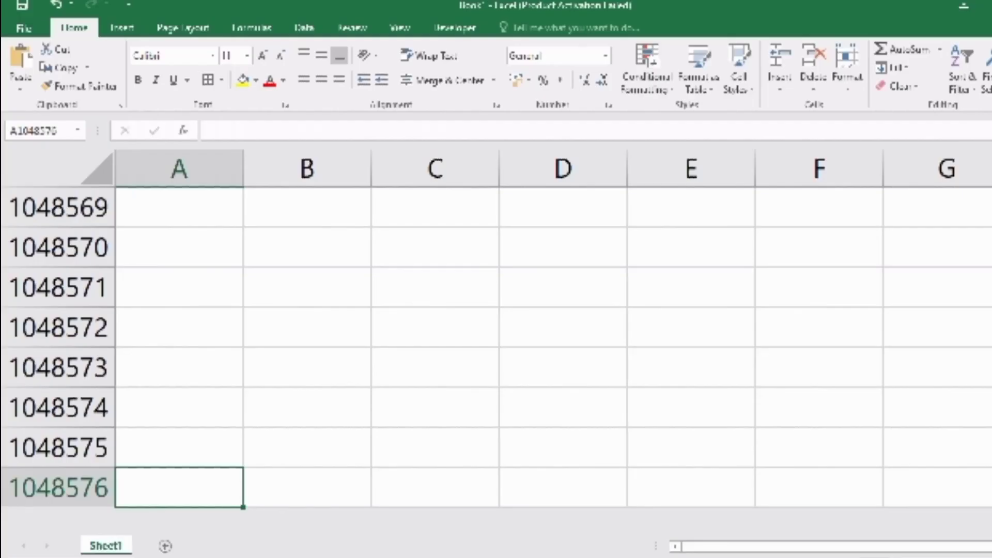